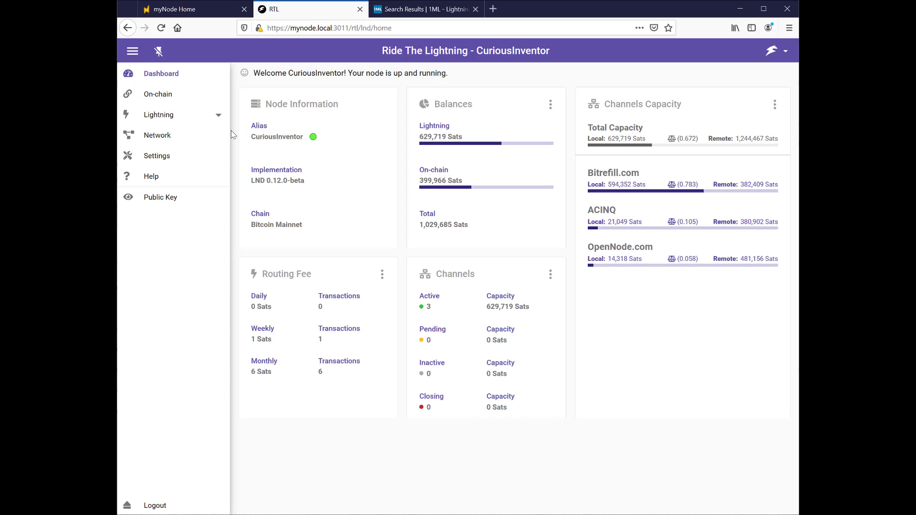
Show RTL's connected peers list (OpenNode.com, Bitrefill.com, ACINQ) on the Peers/Channels page.
left_click(205, 117)
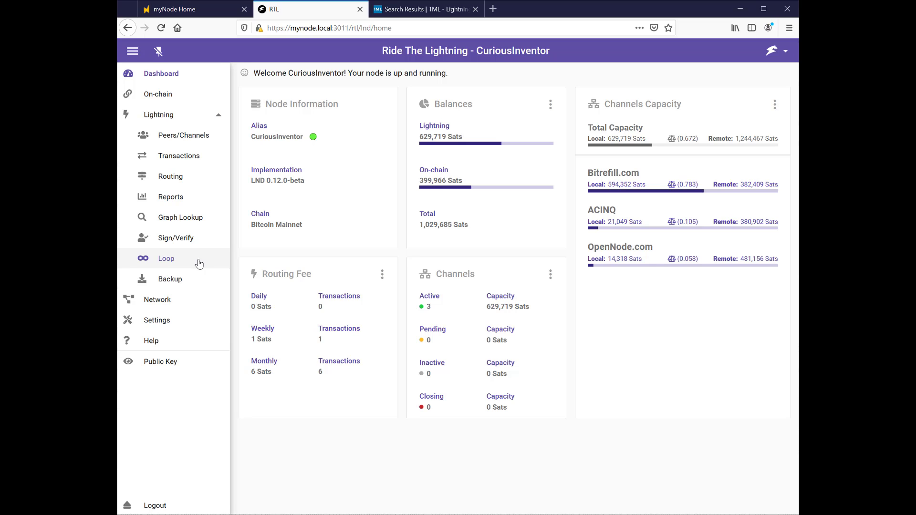
left_click(196, 137)
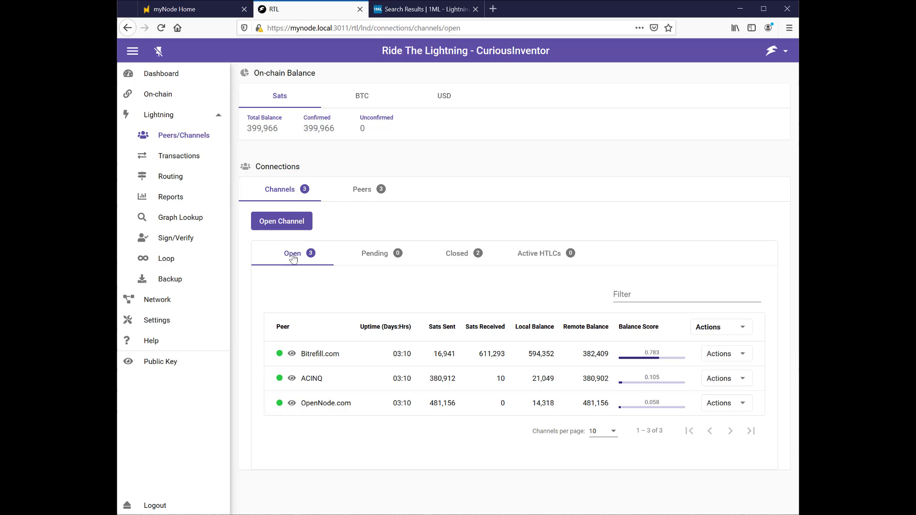
left_click(361, 189)
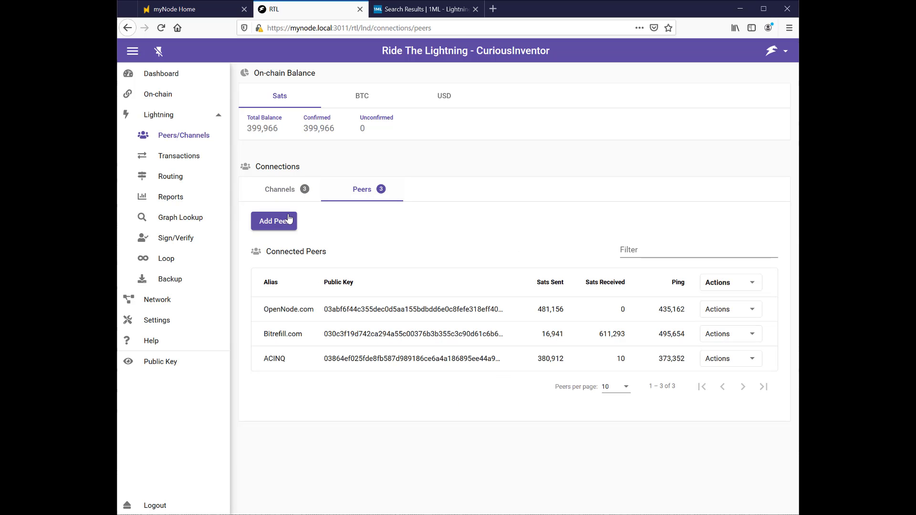
Return to the 1ML 'fold' search results showing the Fold node's public key.
left_click(435, 12)
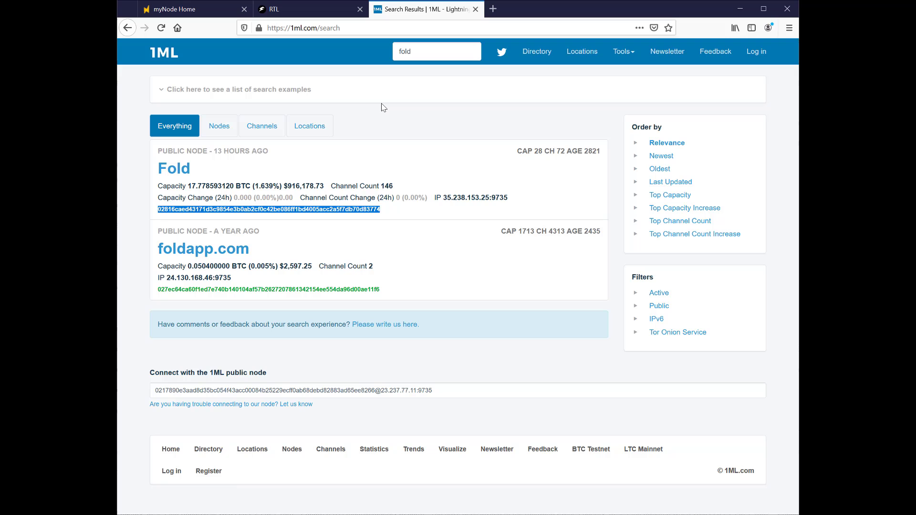
left_click(290, 13)
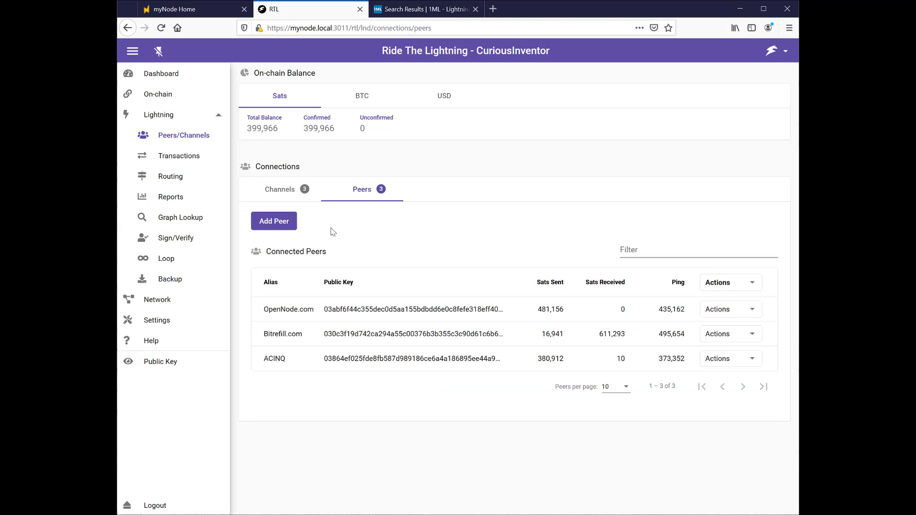
left_click(433, 12)
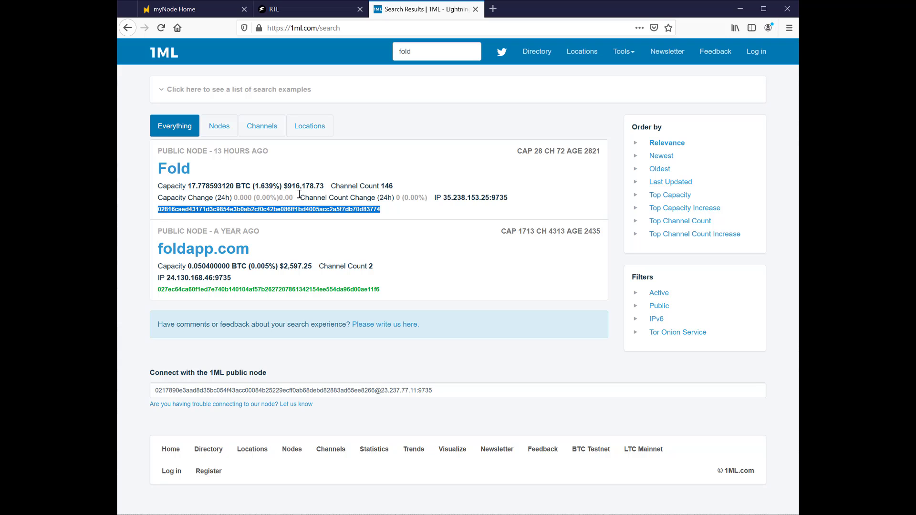
Add Fold as a new RTL peer using its pasted public key, leading space removed.
left_click(310, 19)
left_click(278, 221)
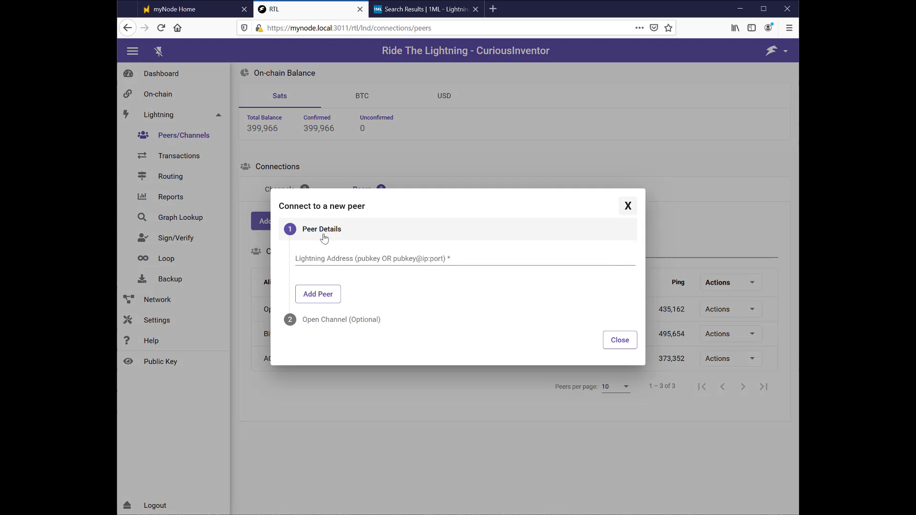
left_click(334, 258)
type("02816caed43171d3c9854e3b0ab2cf0c42be086ff1bd4005acc2a5f7db70d83774")
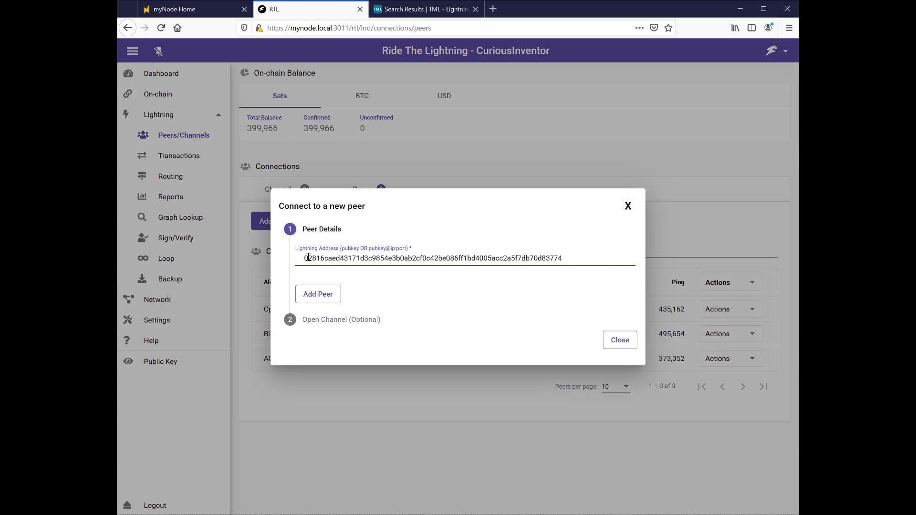
left_click(308, 258)
key("BackSpace")
key("BackSpace")
key("BackSpace")
key("BackSpace")
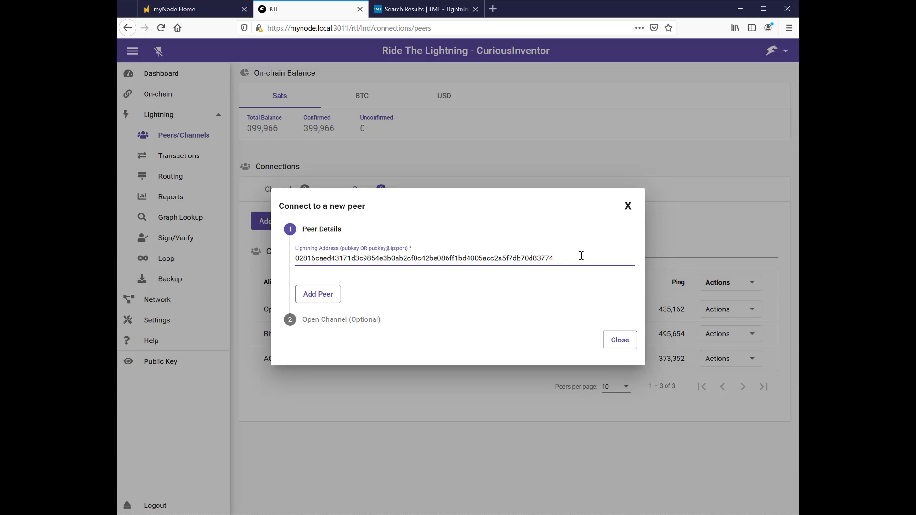
left_click(333, 296)
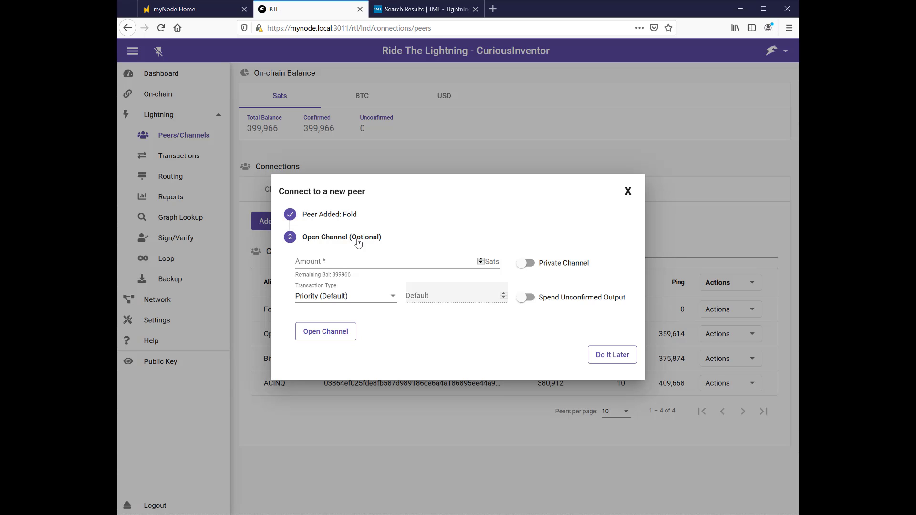
Set the channel amount to 399966 sats and the transaction type to Fee.
left_click(343, 260)
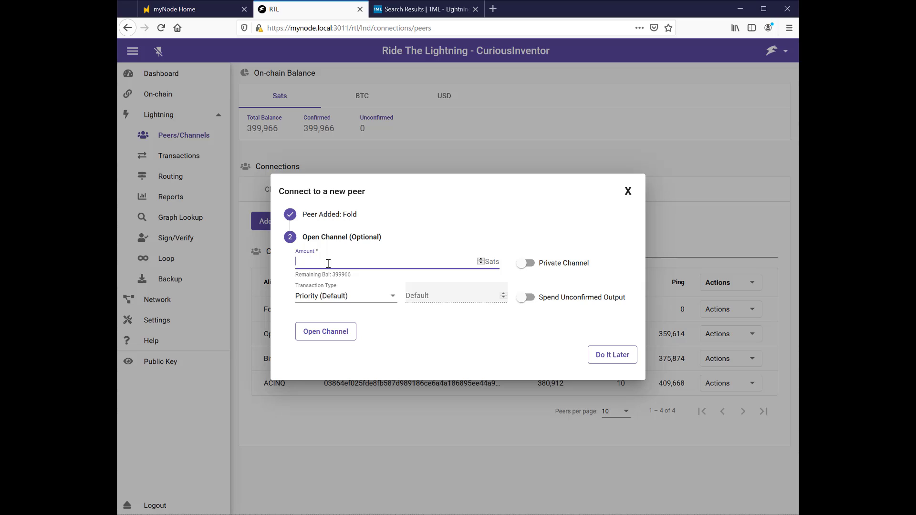
type("399966")
left_click(362, 300)
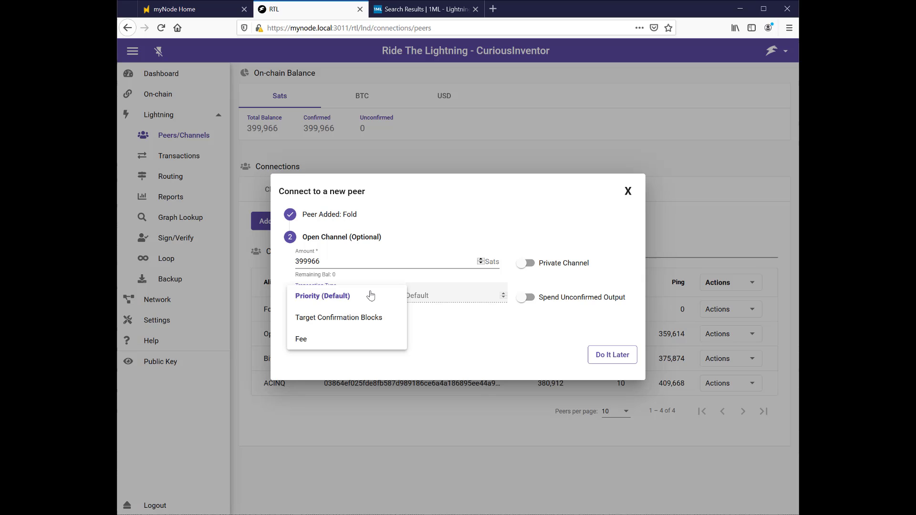
left_click(333, 340)
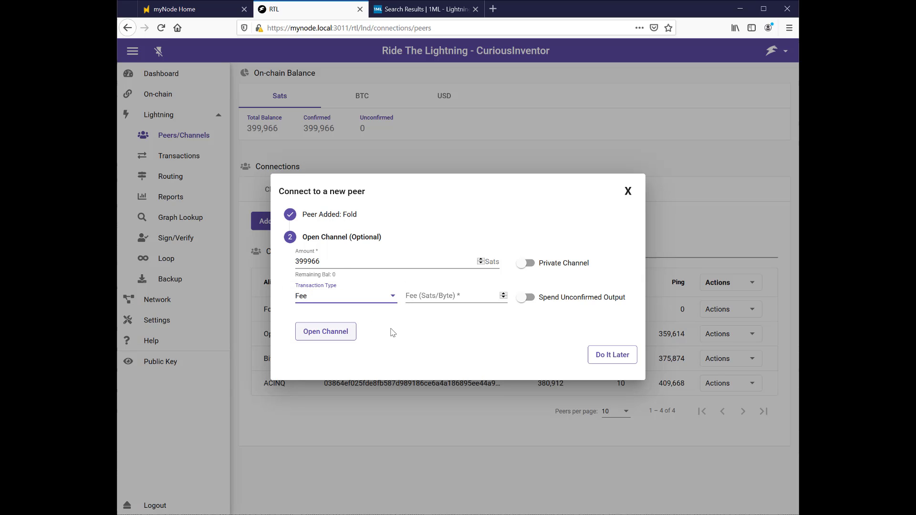
Select the Fee field, then check mempool.space's current 91/100/112 sat/vB fee rates.
left_click(442, 293)
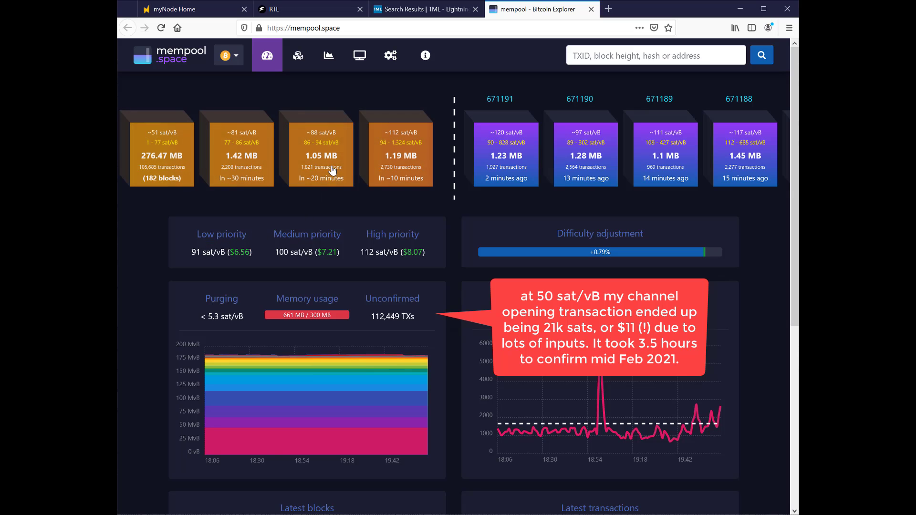
Enter a 50 sat/byte fee and try opening the channel to Fold.
left_click(409, 9)
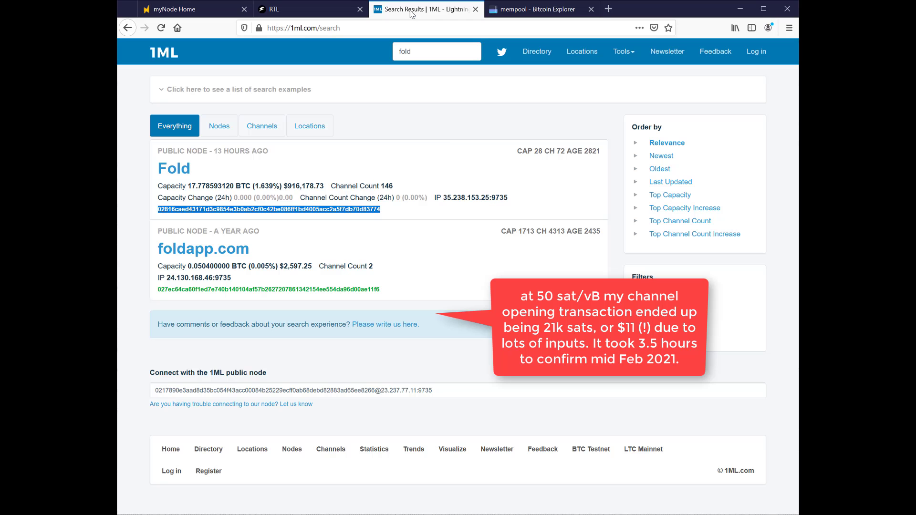
left_click(291, 10)
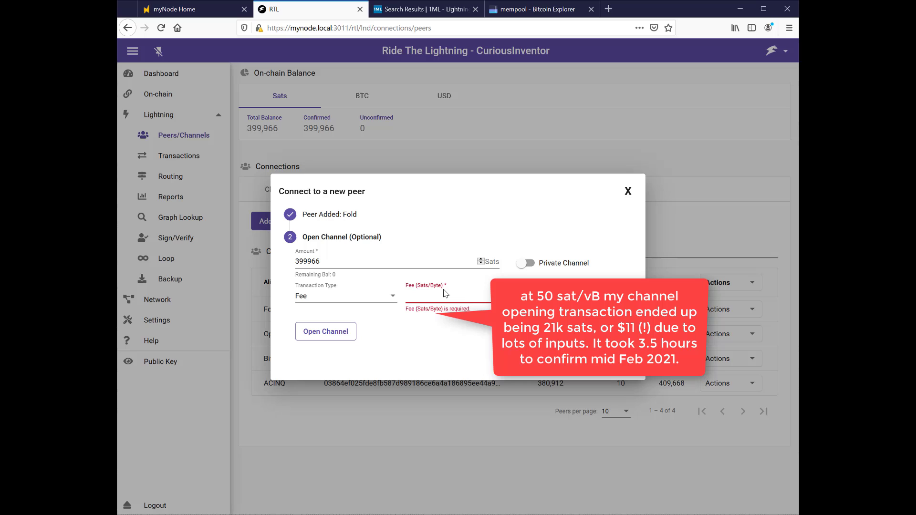
type("50")
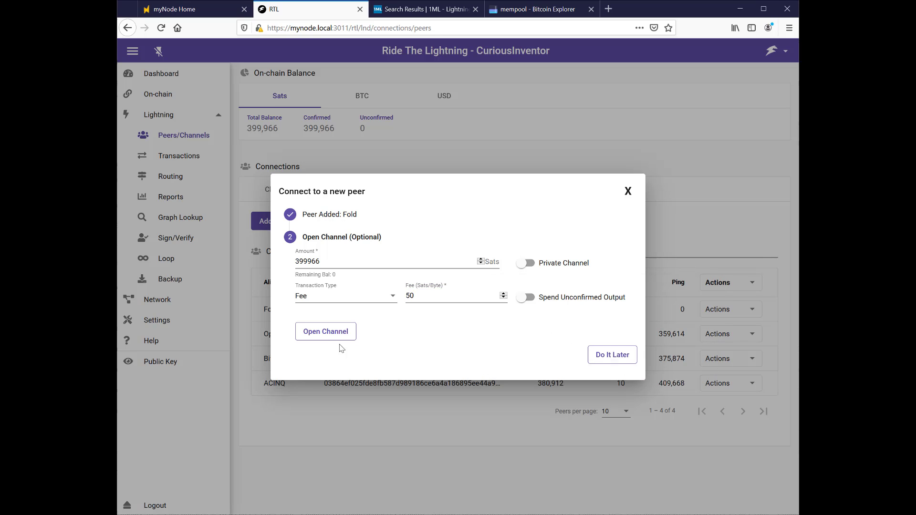
left_click(327, 334)
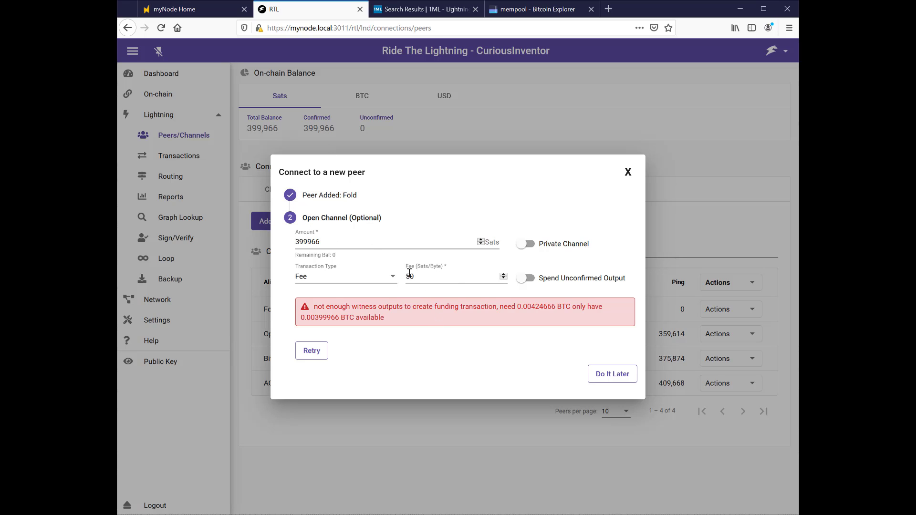
Lower the channel amount to 370966 sats and retry, which Fold rejects below 0.05 BTC.
left_click(304, 243)
key("BackSpace")
key("BackSpace")
type("70")
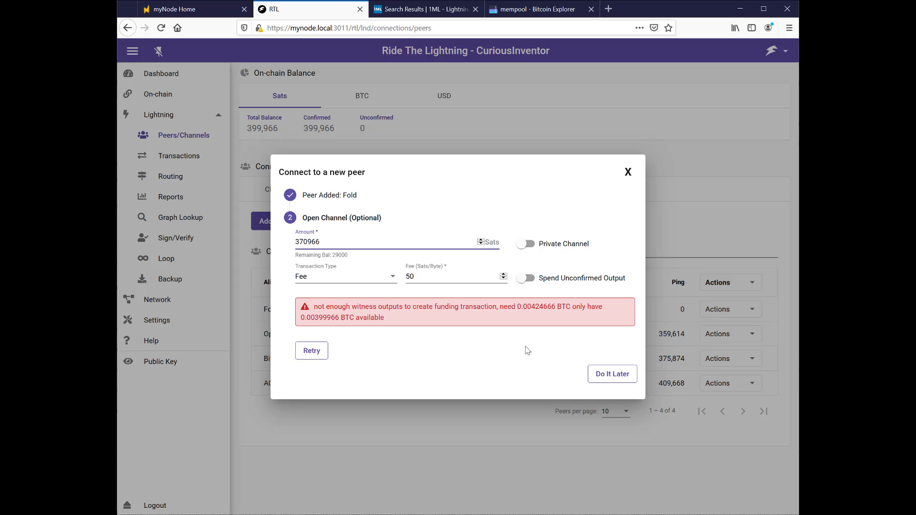
left_click(312, 355)
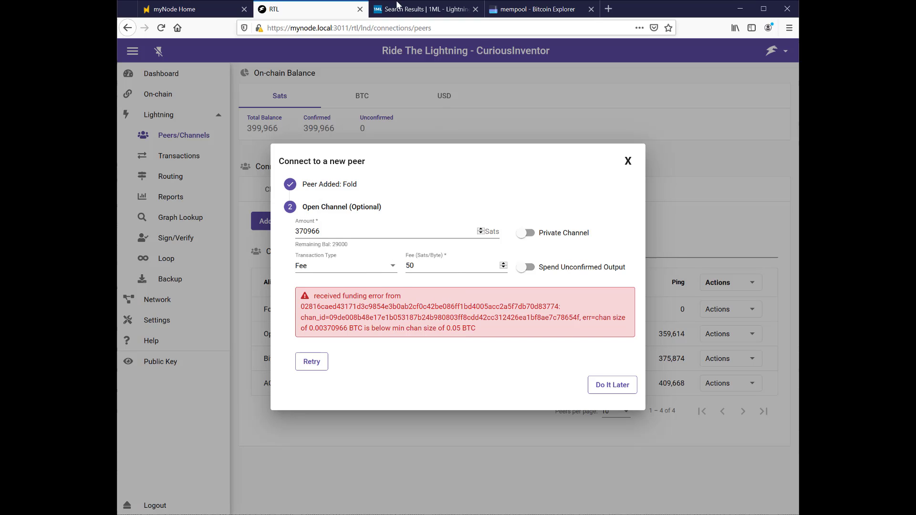
Open the southxchange.com node page on 1ML.
left_click(422, 9)
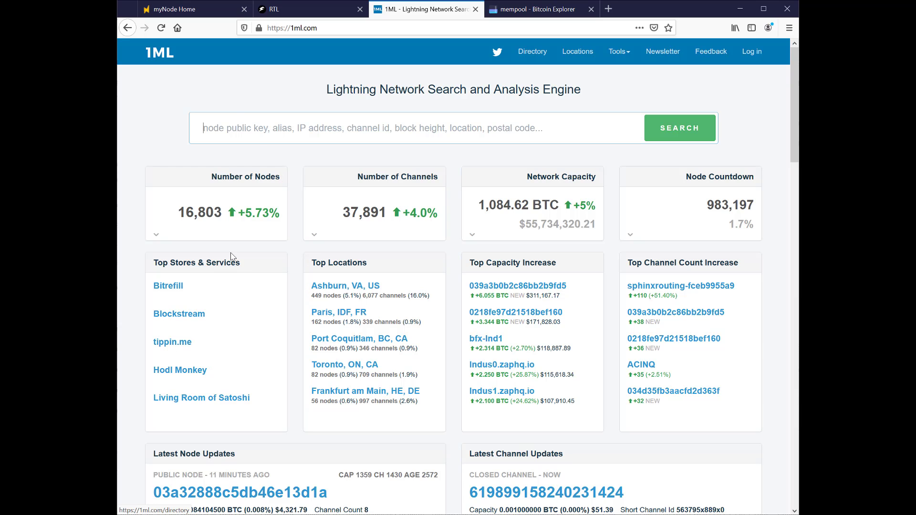
scroll(251, 333, "down", 1)
scroll(252, 332, "down", 1)
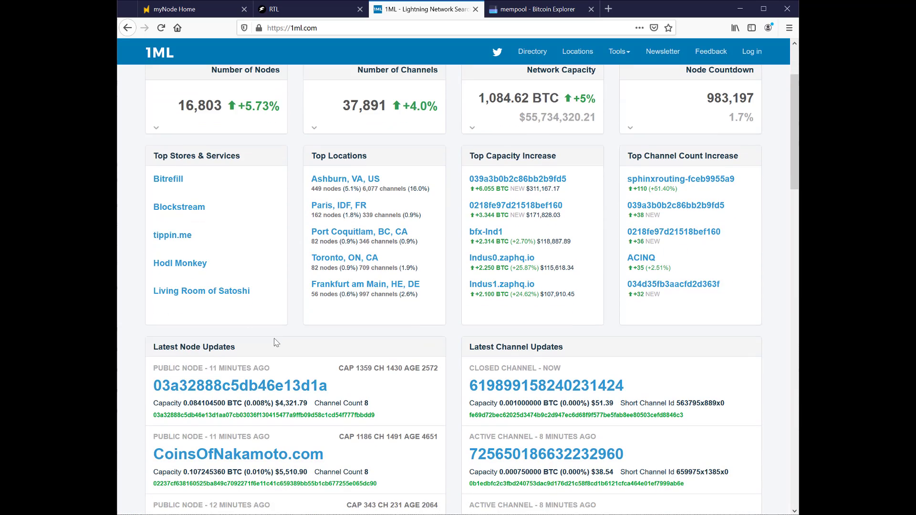
left_click(262, 308)
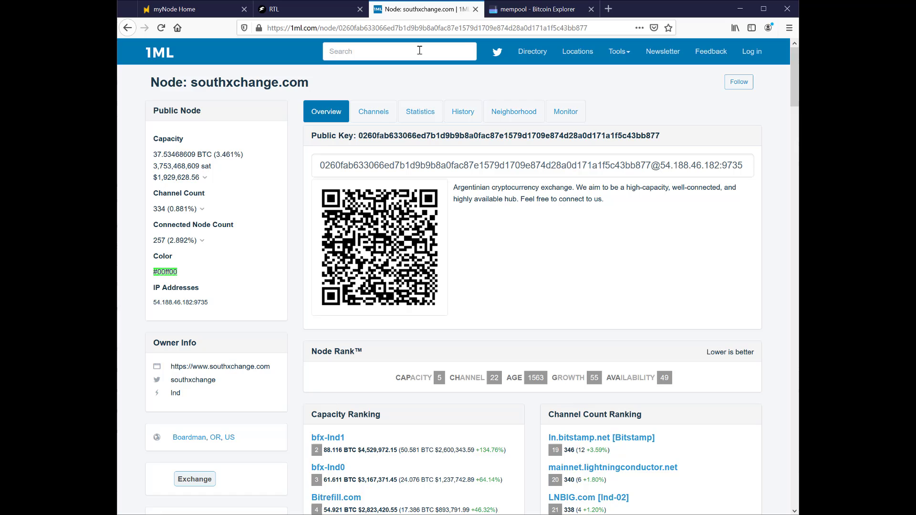
Search 1ML for loop, reach LNBIG.com [lnd-09] via the LOOP node, and select its public key.
type("loop")
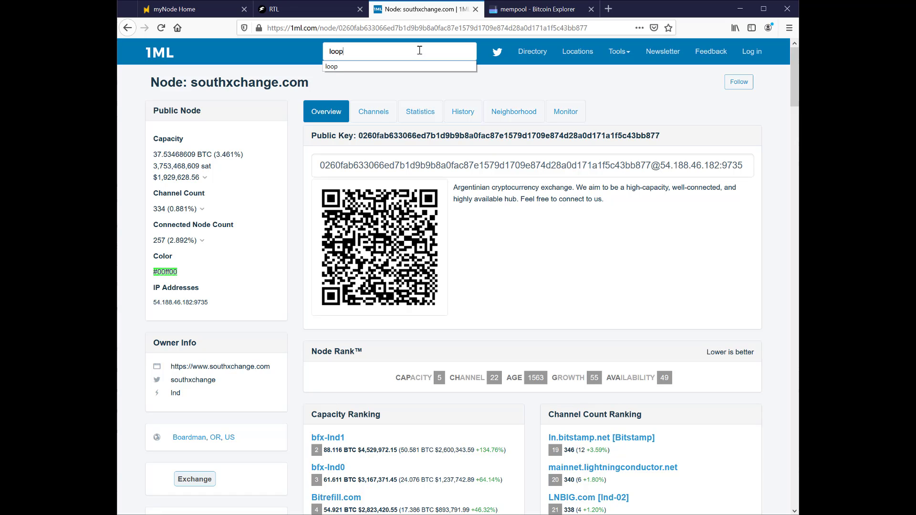
left_click(399, 69)
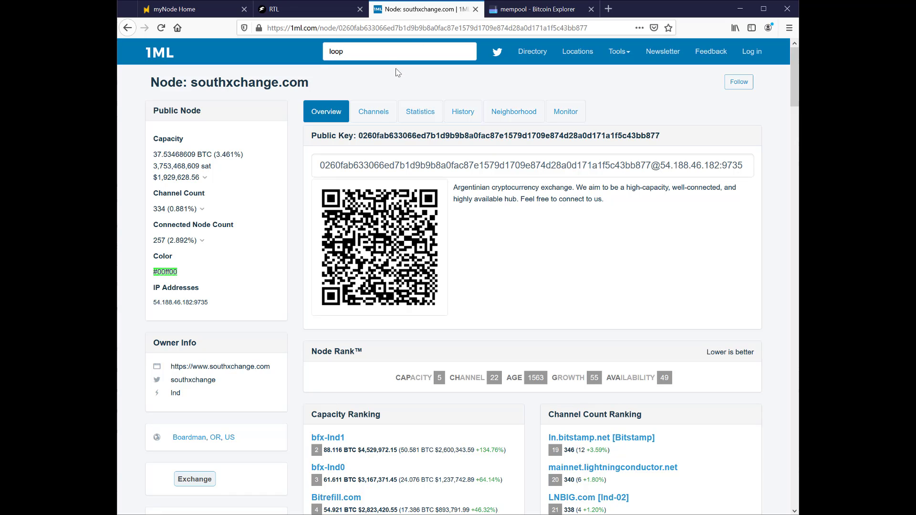
left_click(376, 51)
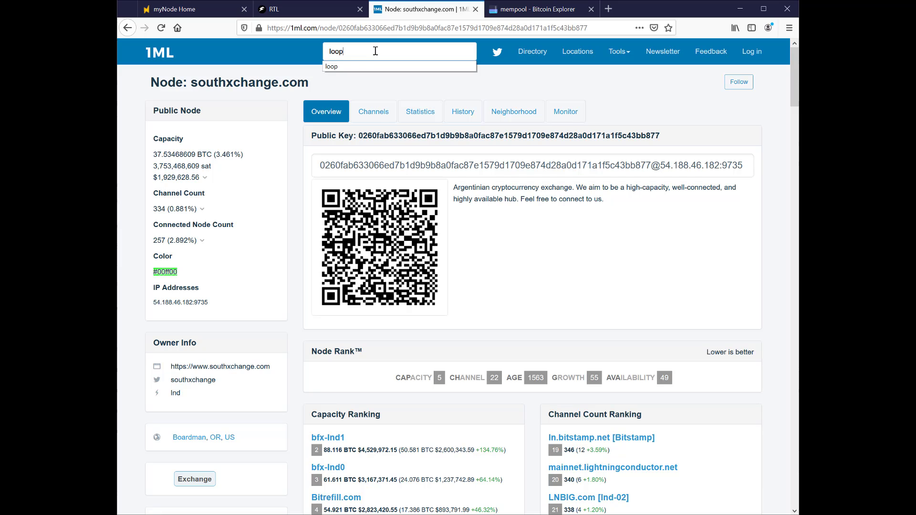
key("Return")
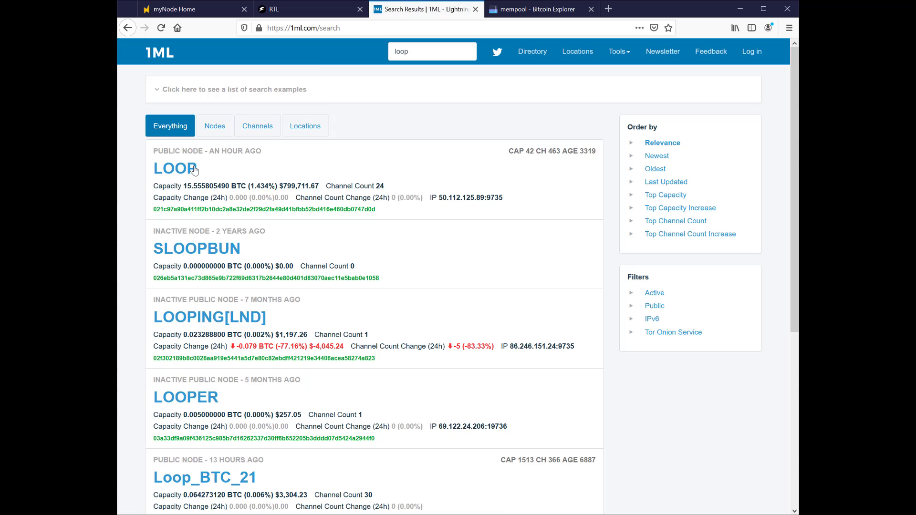
left_click(177, 171)
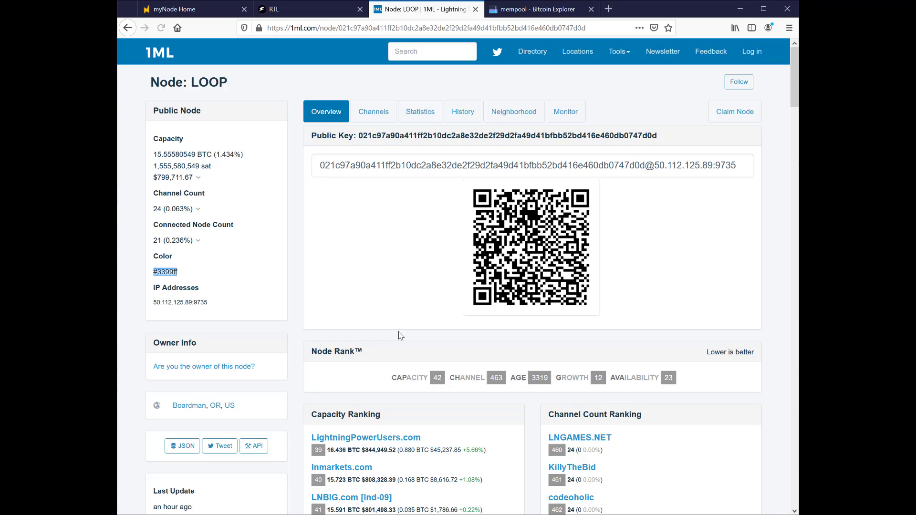
scroll(403, 248, "down", 3)
scroll(376, 334, "down", 1)
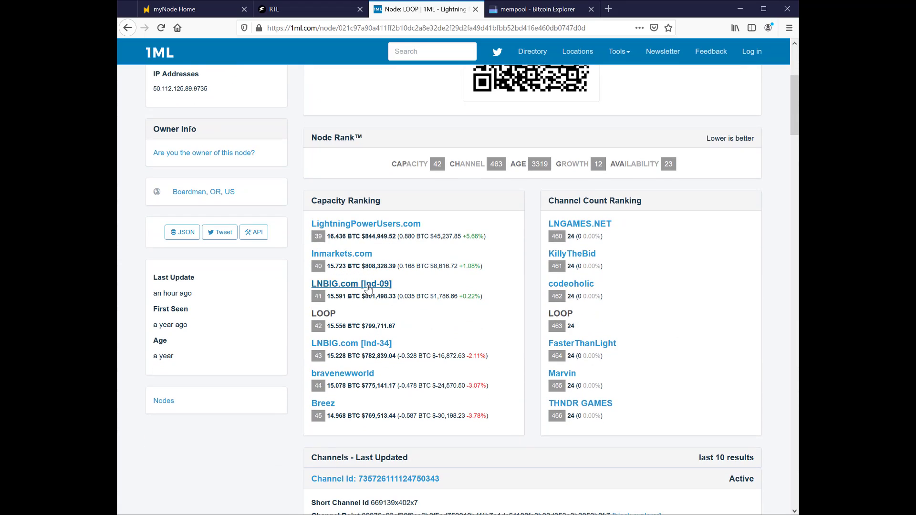
left_click(364, 289)
double_click(426, 137)
key("ctrl+c")
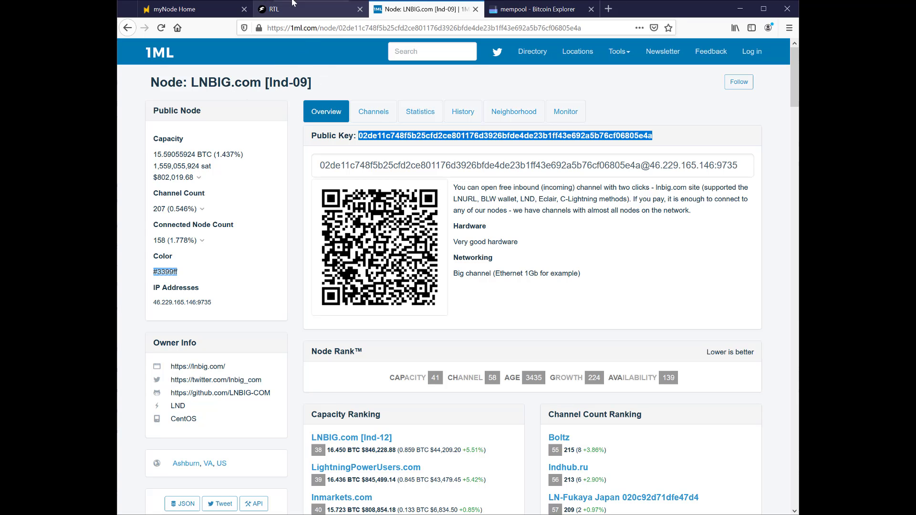
Add LNBIG.com [lnd-09] as a peer in RTL using the pasted public key.
left_click(276, 10)
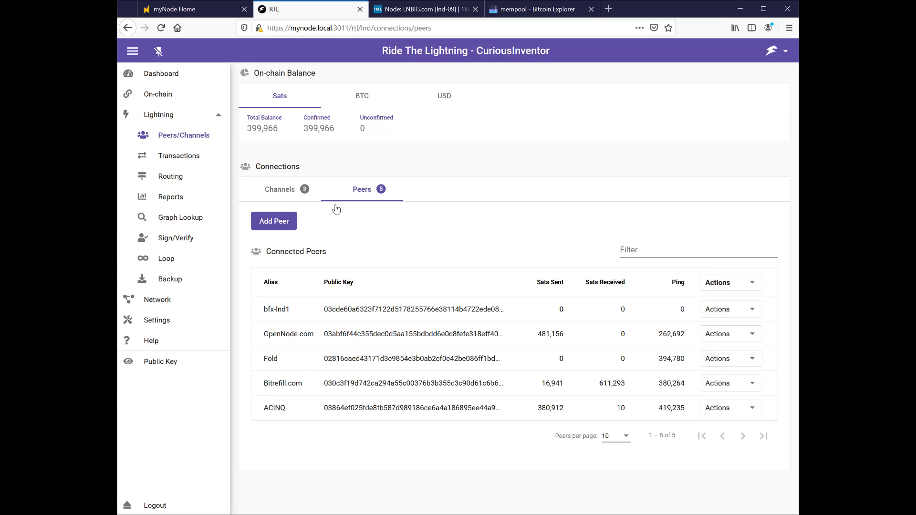
left_click(270, 221)
left_click(392, 259)
key("ctrl+v")
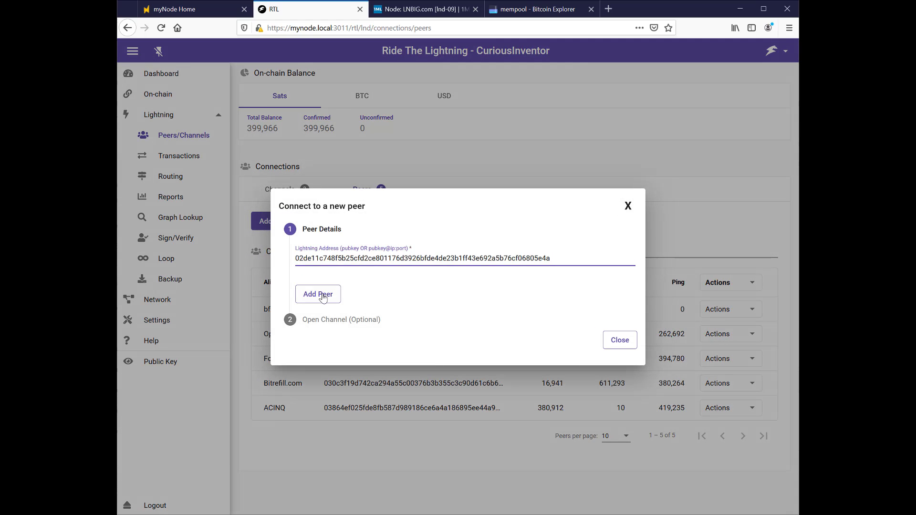
left_click(323, 297)
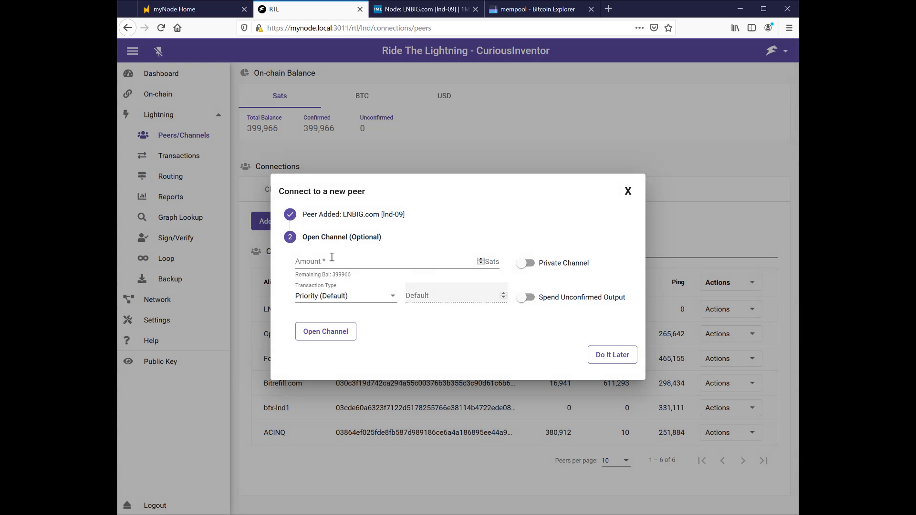
Open a 370,000-sat channel to LNBIG with a 5 sats/byte fee.
type("0000")
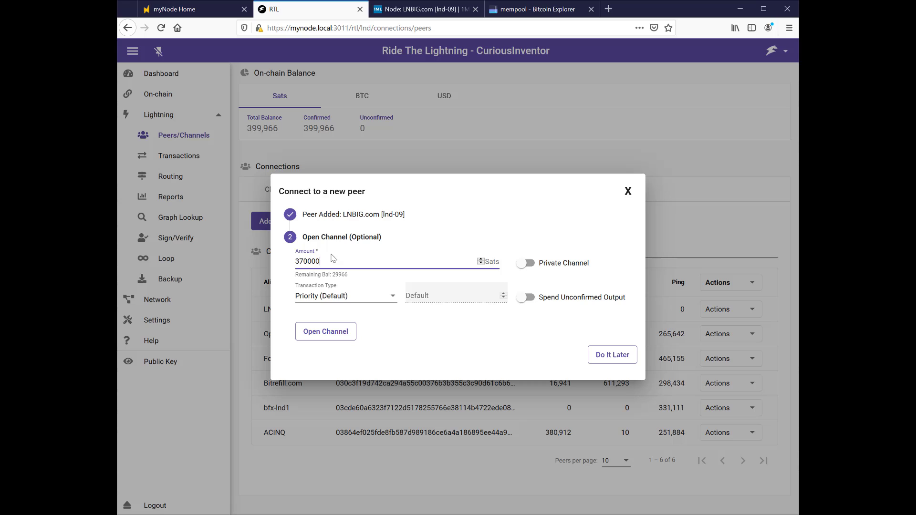
key("Tab")
left_click(350, 300)
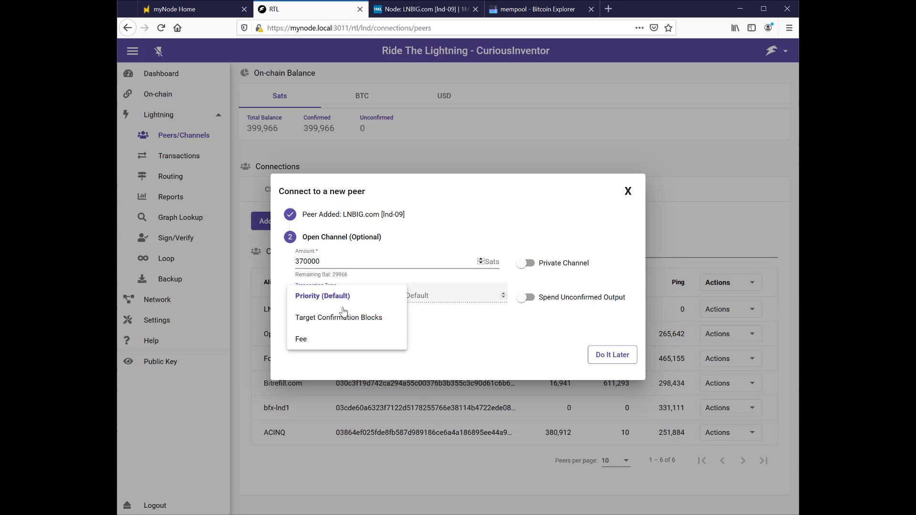
left_click(317, 339)
left_click(433, 298)
type("50")
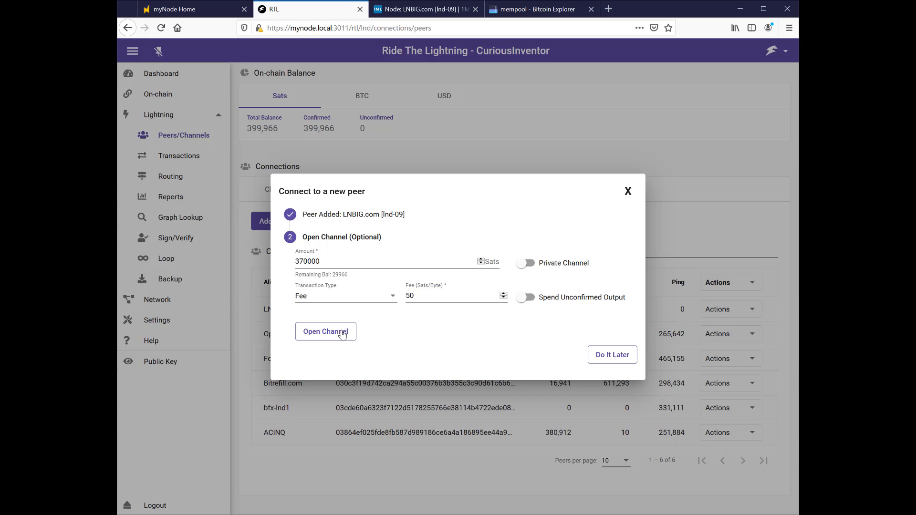
left_click(329, 333)
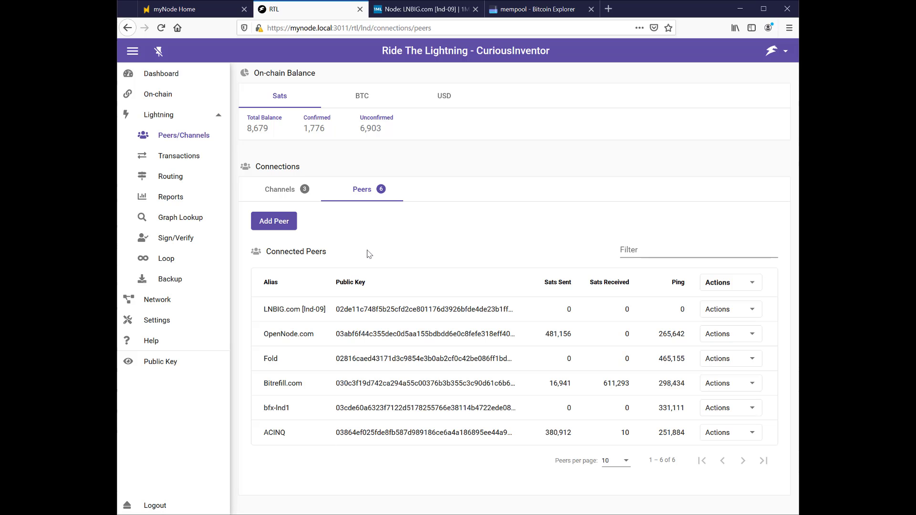
Confirm the 370,000-sat LNBIG channel is pending open, then show the Lightning transactions history.
left_click(287, 190)
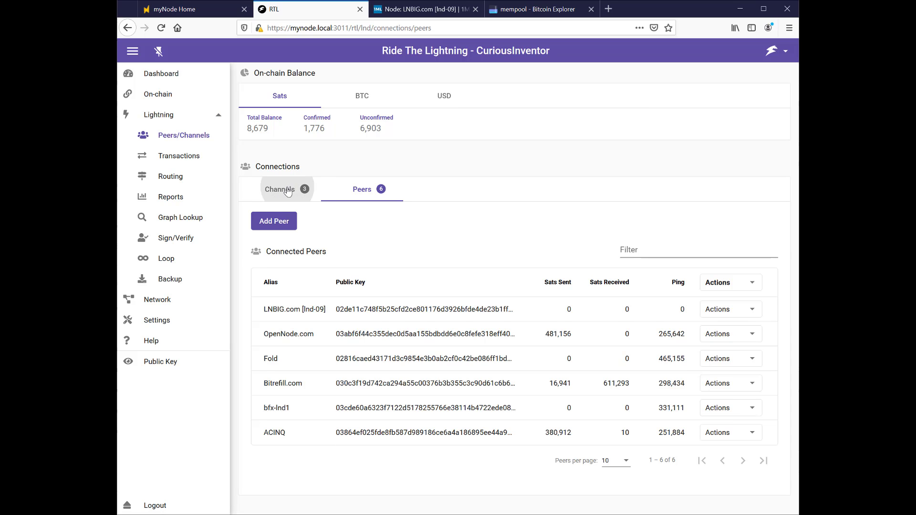
left_click(359, 254)
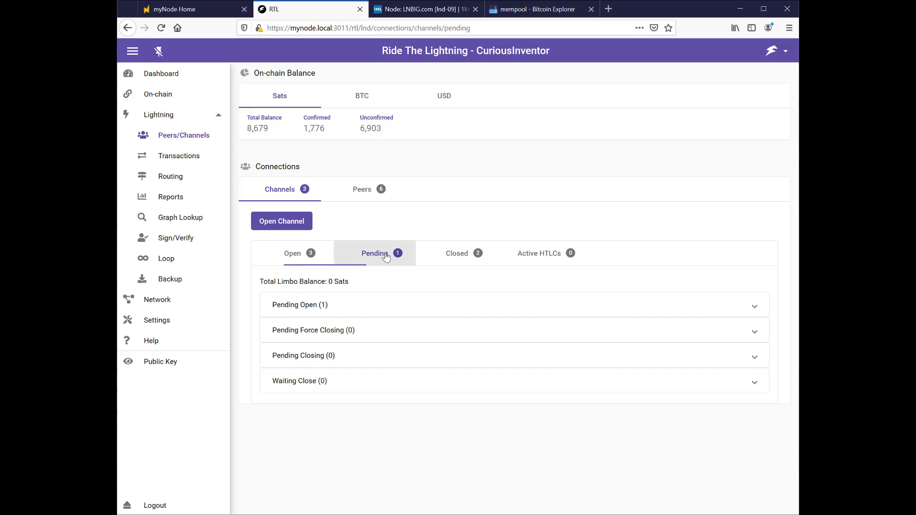
left_click(343, 311)
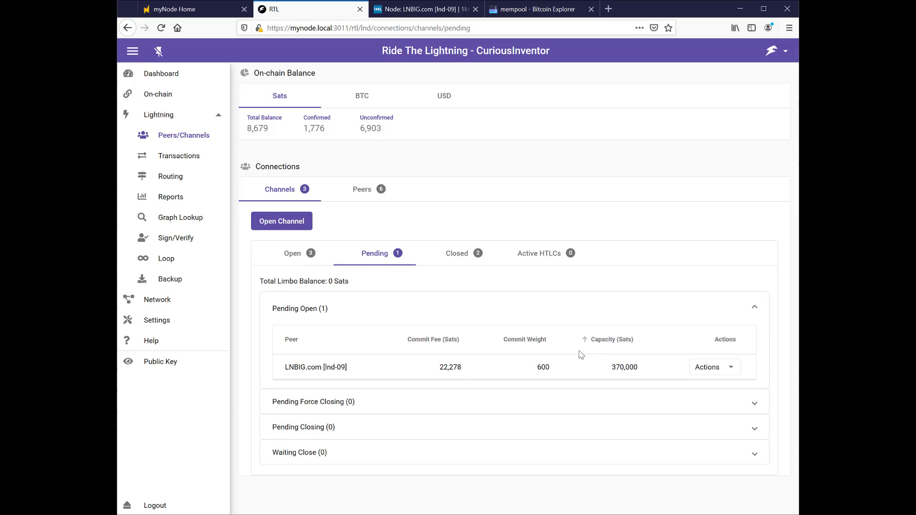
left_click(180, 157)
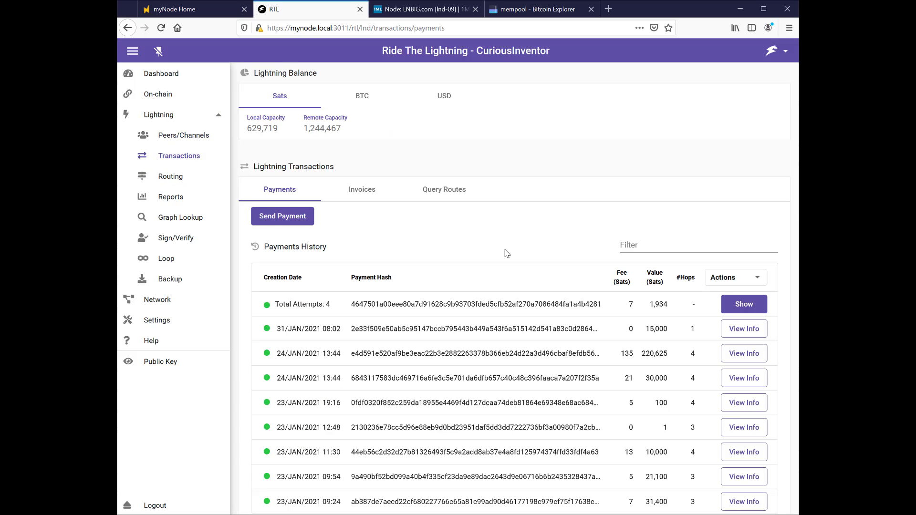
Copy the transaction hash of the newest outgoing 391,287-sat on-chain transaction.
left_click(191, 94)
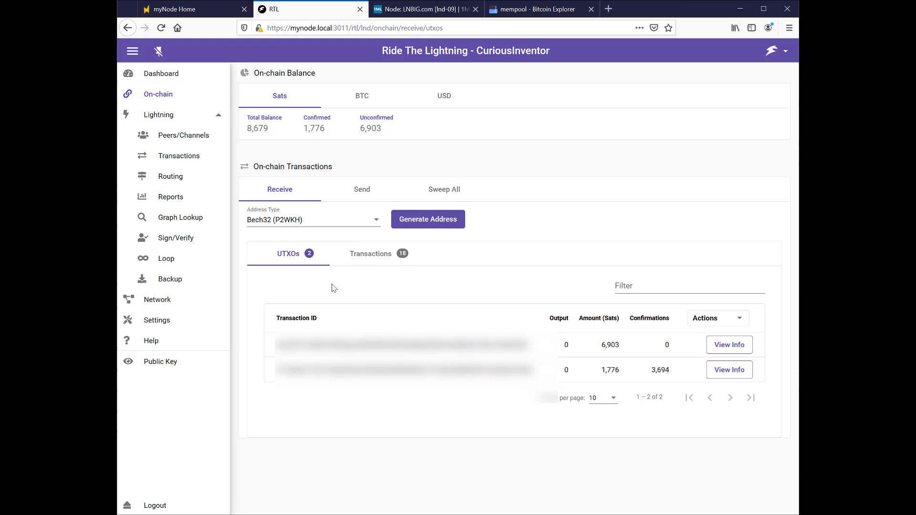
left_click(362, 258)
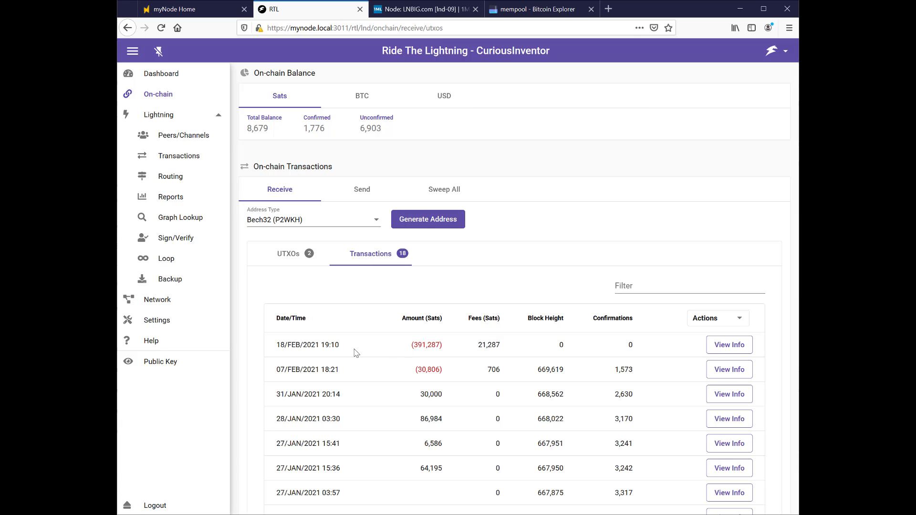
left_click(728, 347)
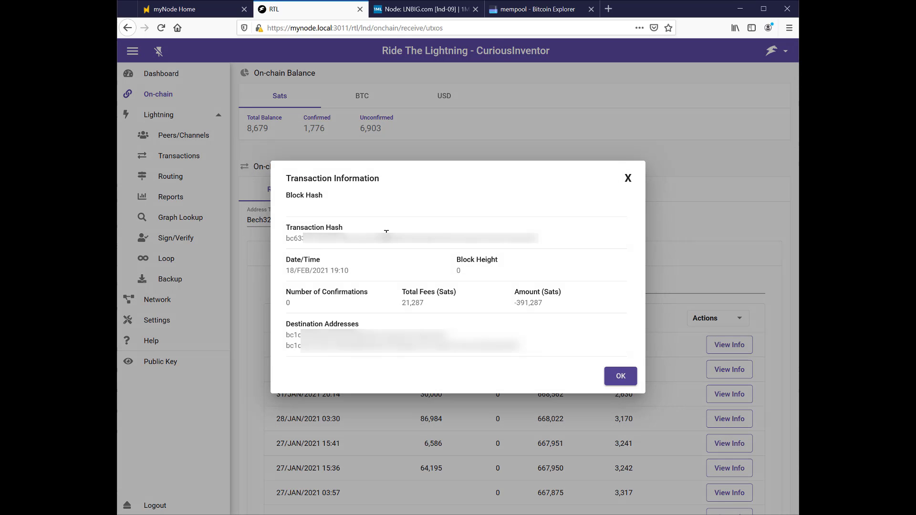
double_click(384, 236)
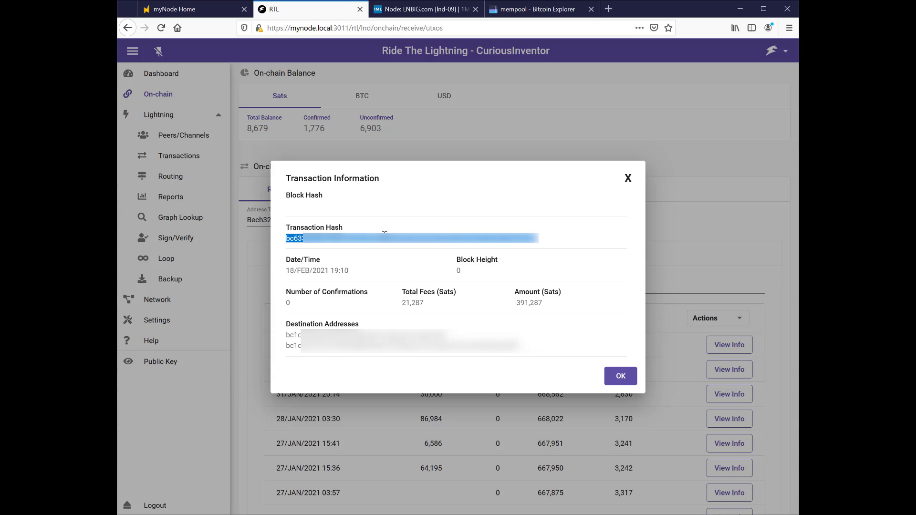
left_click(615, 379)
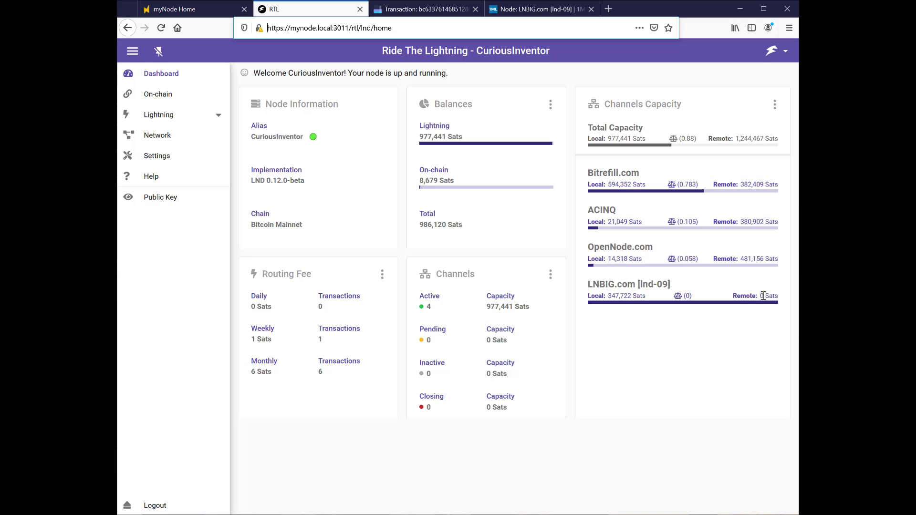
Review the Loop Out history, then list the four open channels including LNBIG at 347,722 sats.
left_click(208, 116)
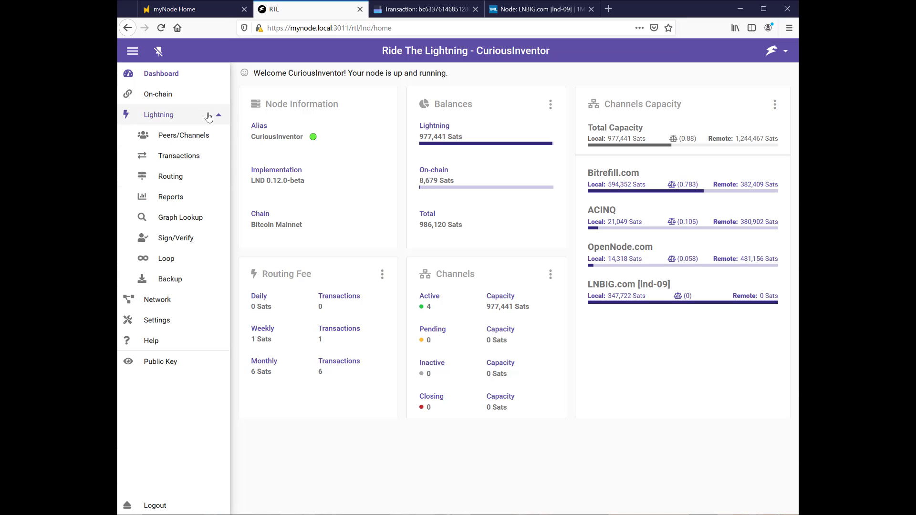
left_click(167, 260)
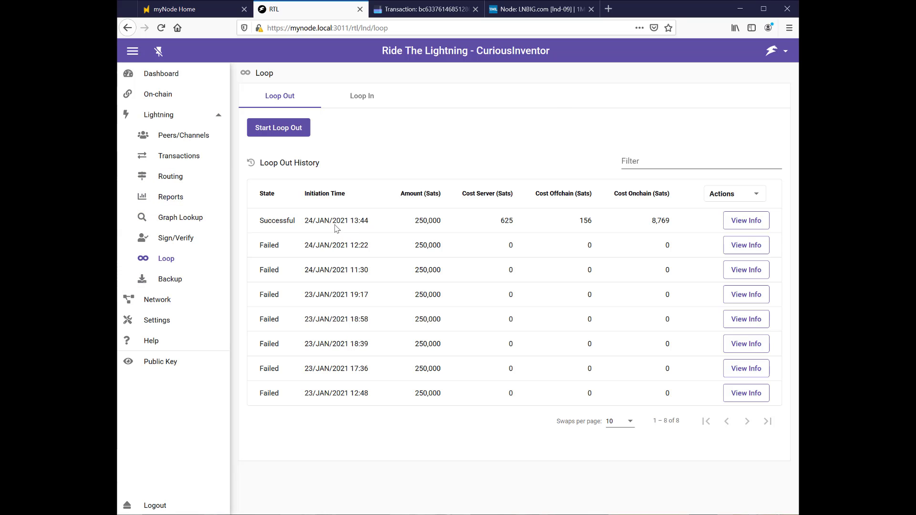
left_click(187, 136)
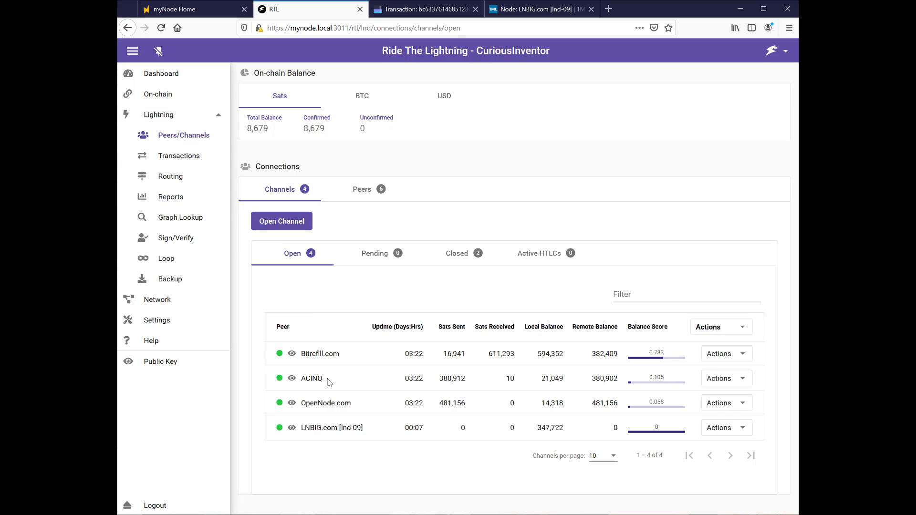
Request a 250,000-sat Loop Out on the LNBIG.com [lnd-09] channel, get its fee quote and submit it.
left_click(731, 428)
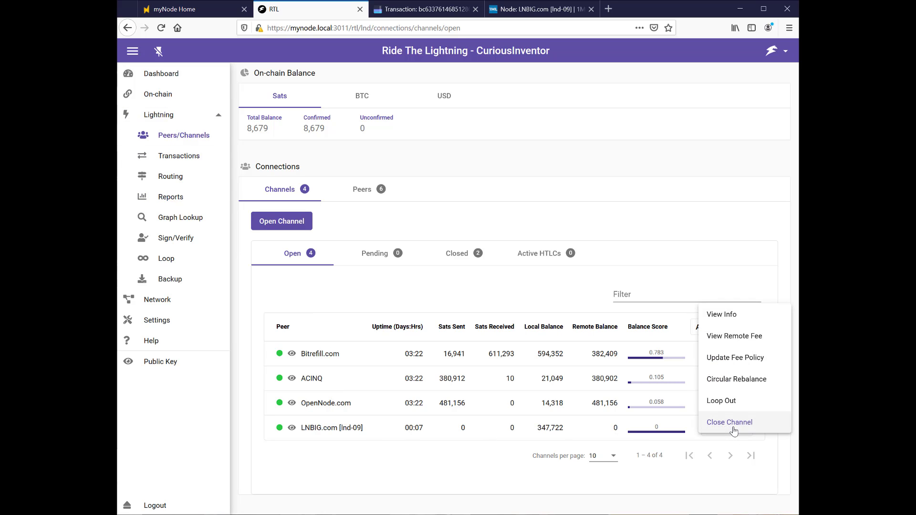
left_click(750, 404)
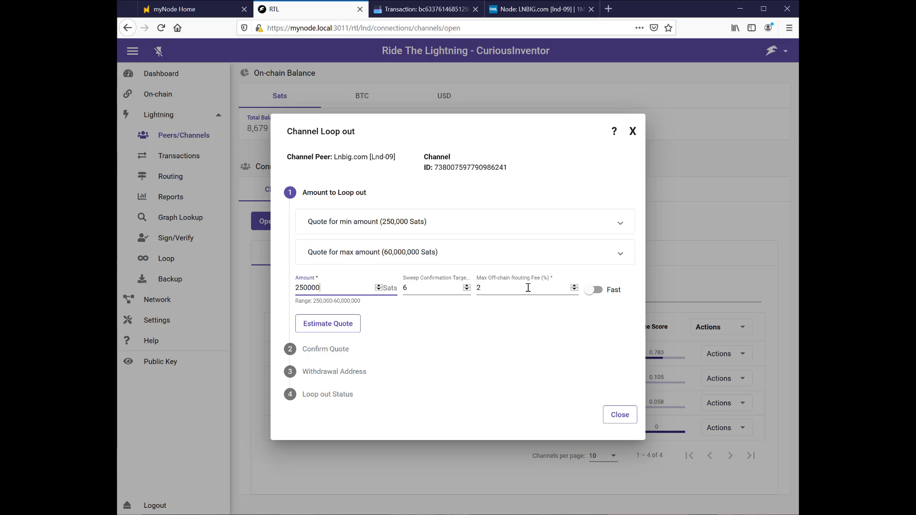
left_click(330, 324)
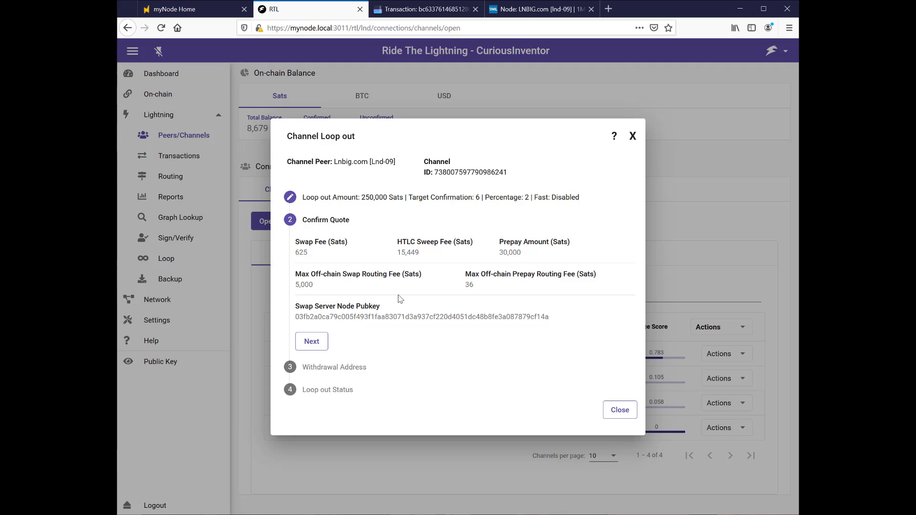
mouse_move(299, 252)
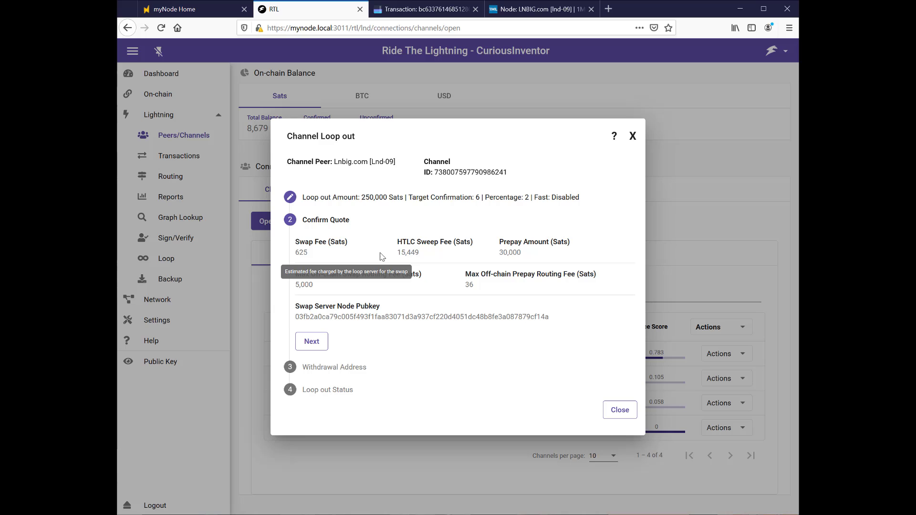
mouse_move(448, 261)
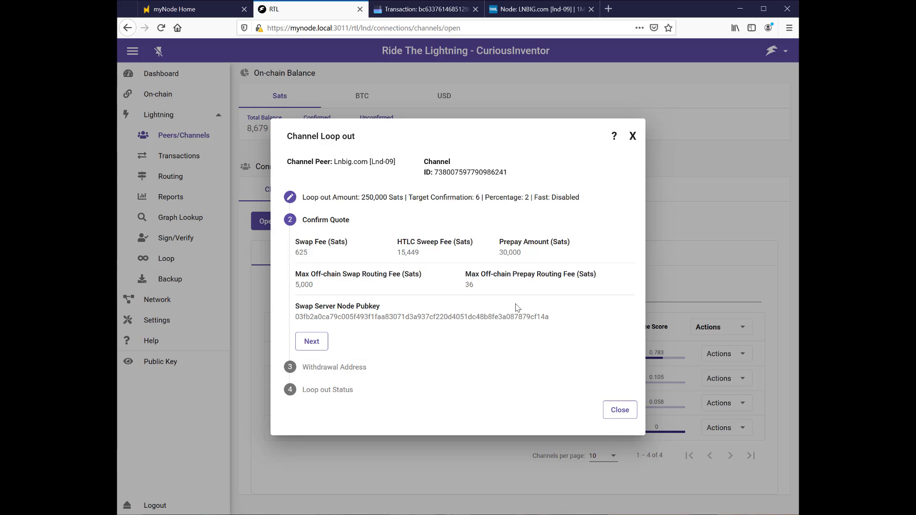
mouse_move(527, 256)
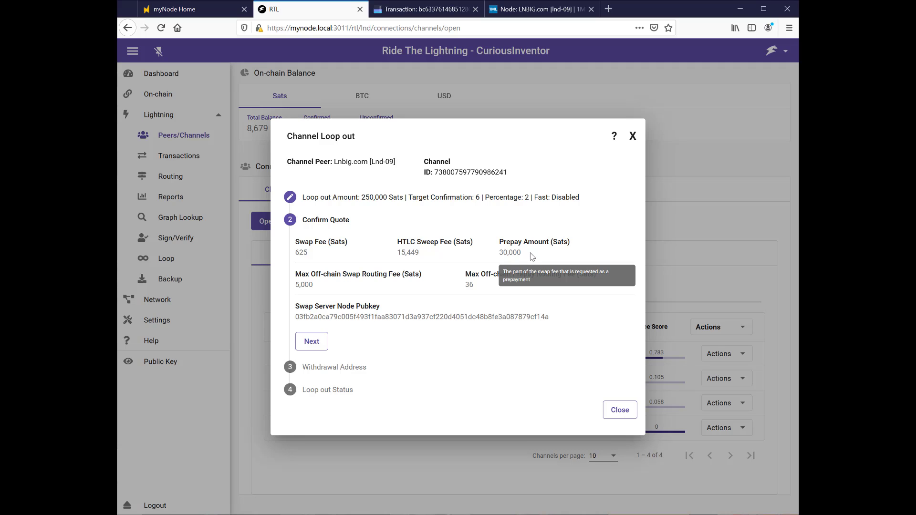
left_click(312, 341)
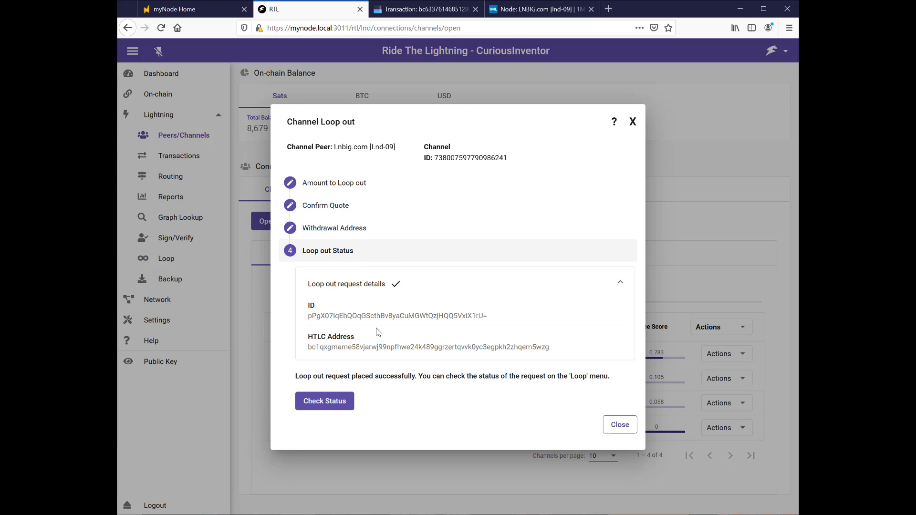
Check the loop out status, confirm the 250,000-sat swap is Initiated and view its details.
left_click(323, 401)
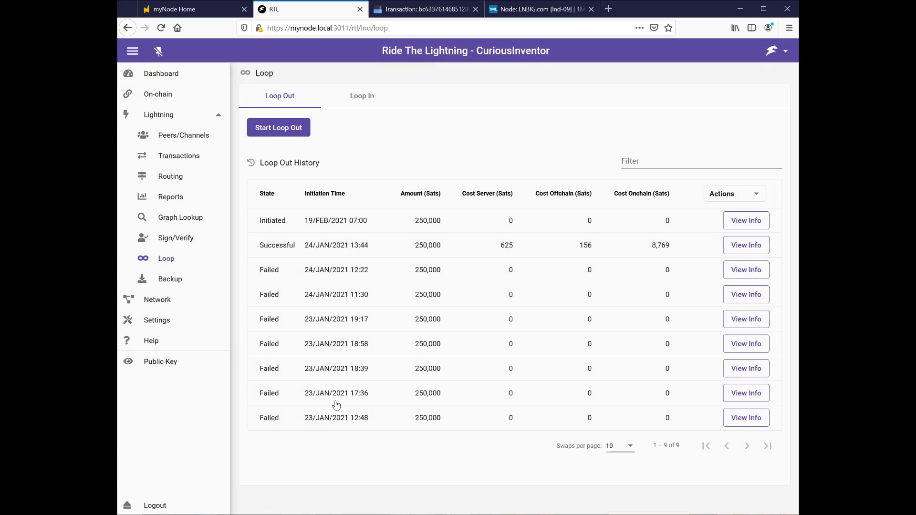
double_click(270, 220)
left_click(286, 220)
left_click(738, 222)
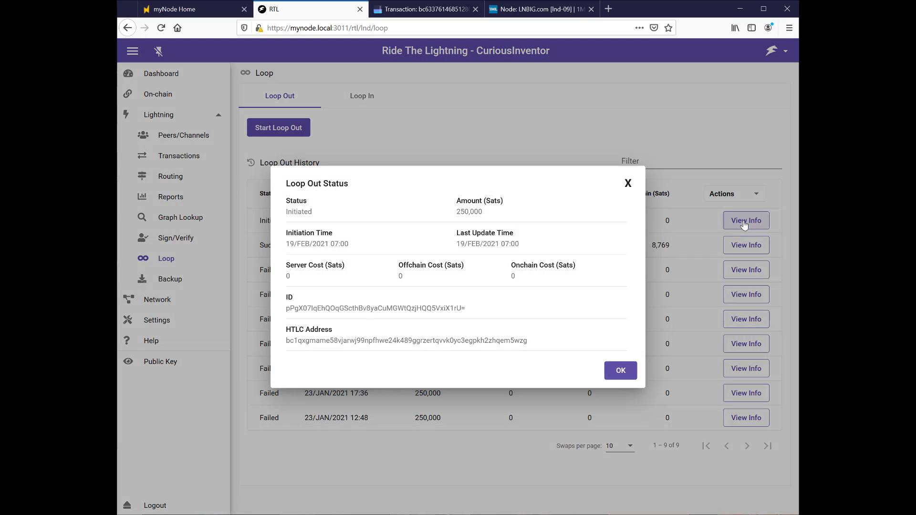
key("Escape")
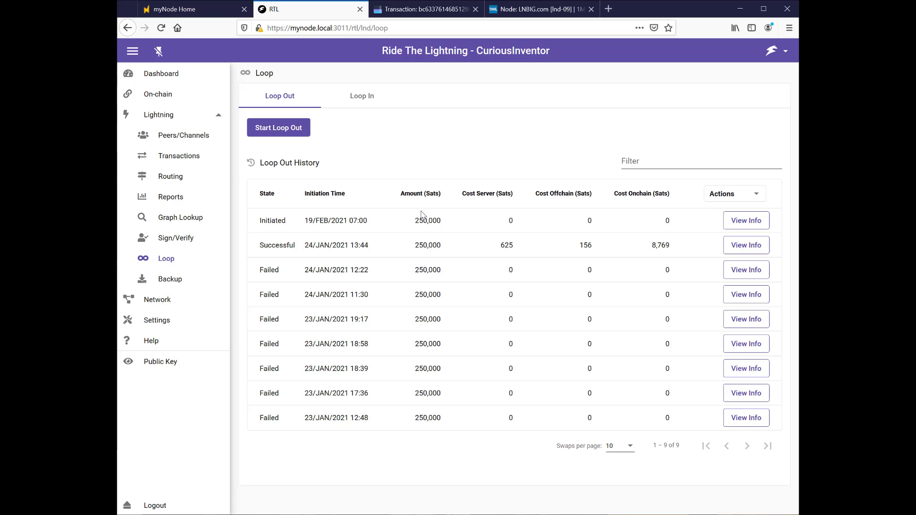
left_click(191, 160)
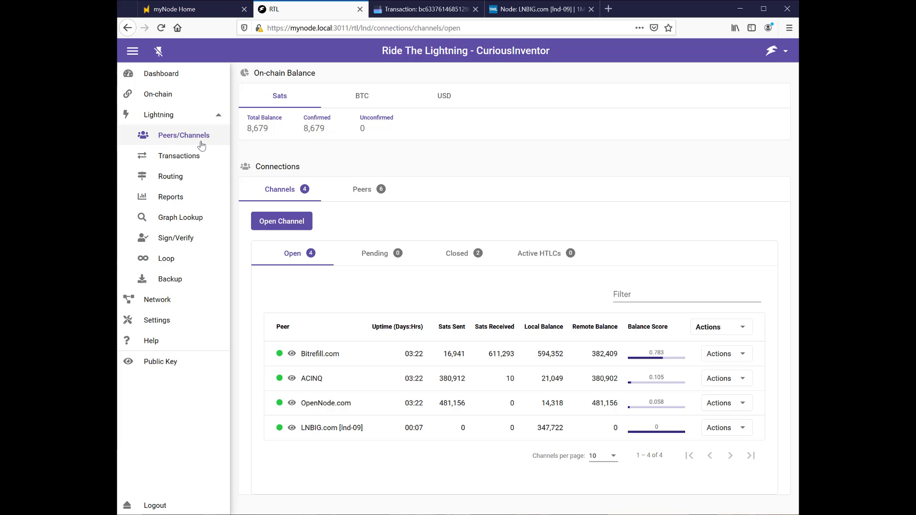
Refresh RTL to inspect the two pending LNBIG.com HTLCs, then visit the Lightning transactions page.
left_click(539, 257)
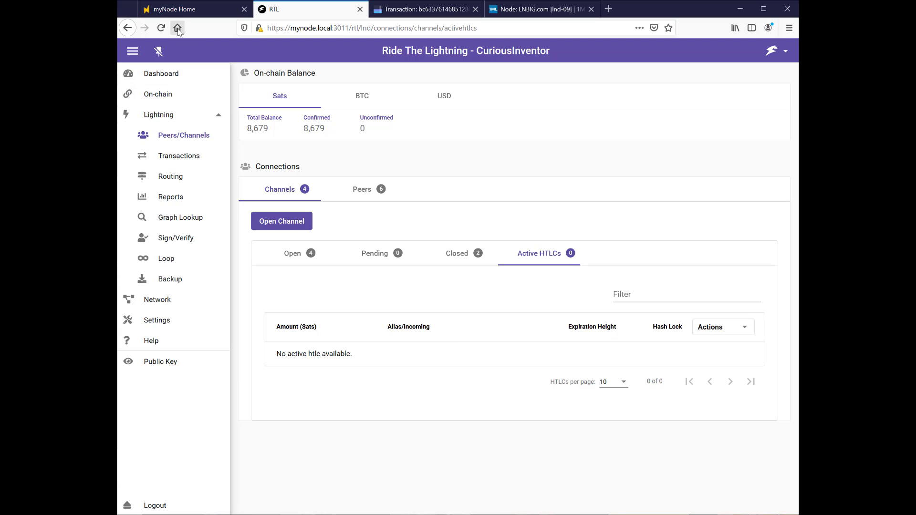
left_click(163, 29)
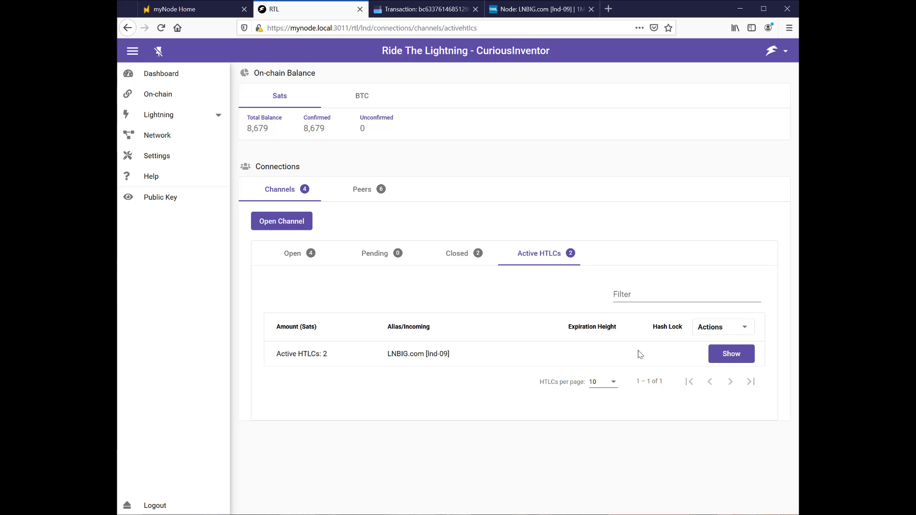
left_click(725, 356)
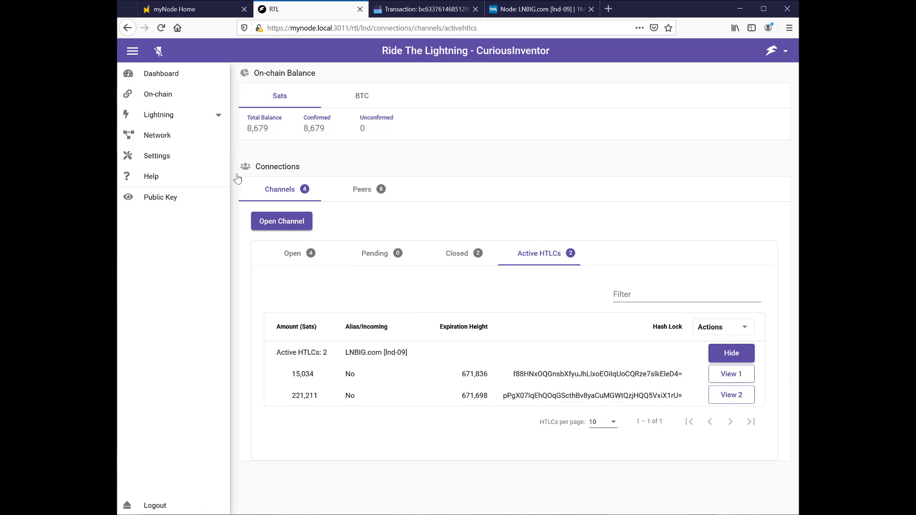
left_click(179, 117)
left_click(175, 160)
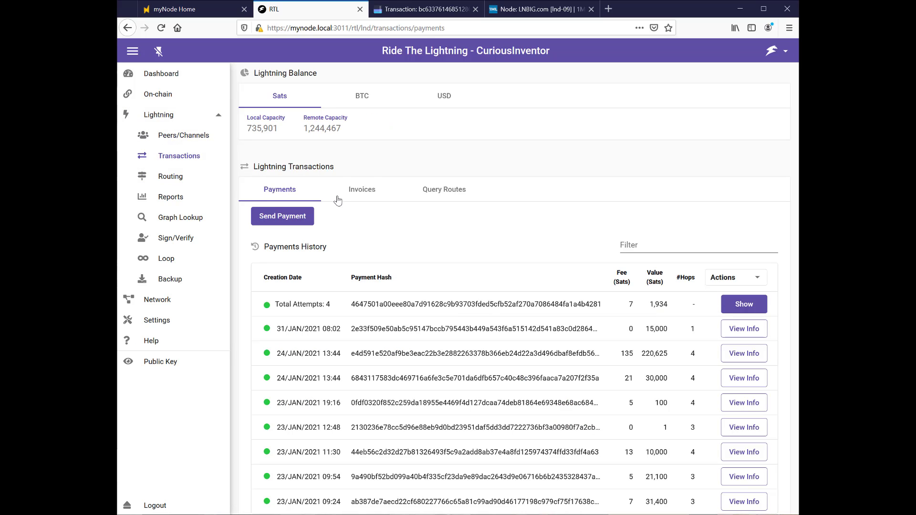
left_click(162, 29)
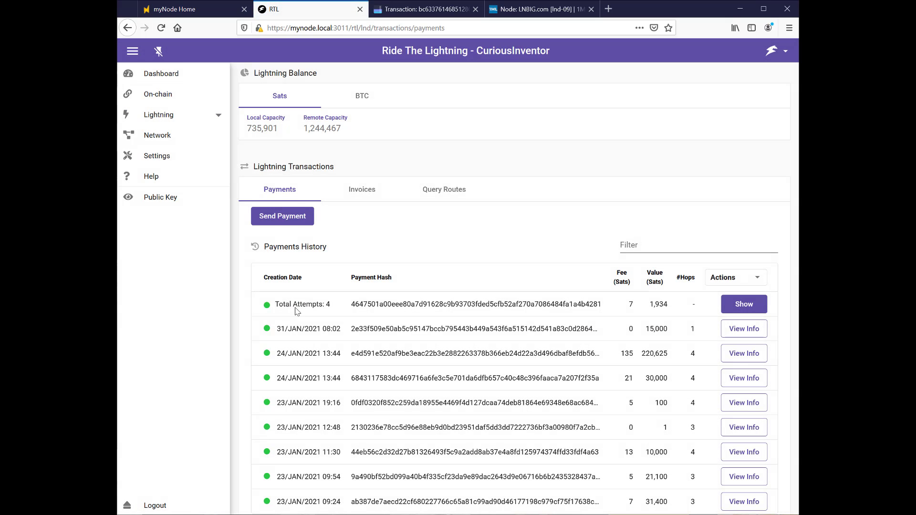
Recheck the LNBIG.com entry under Active HTLCs, then open the Loop Out history.
left_click(194, 115)
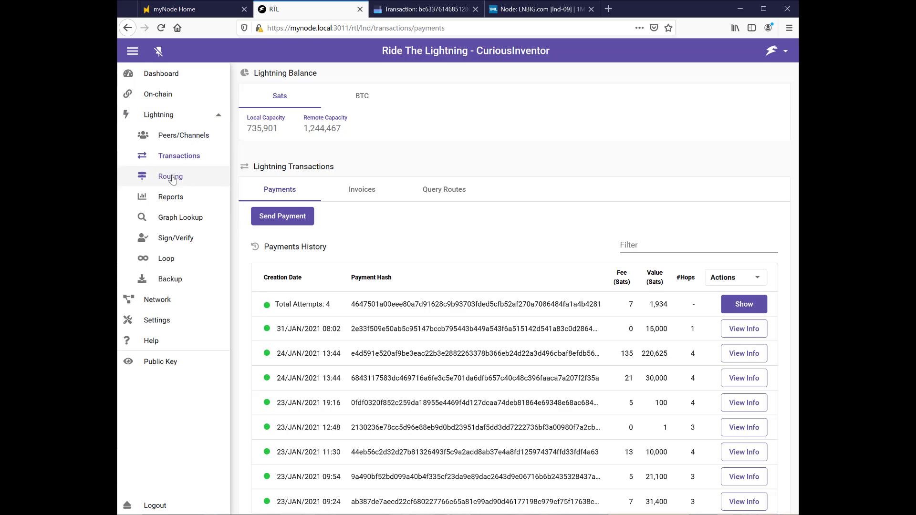
left_click(187, 137)
left_click(544, 255)
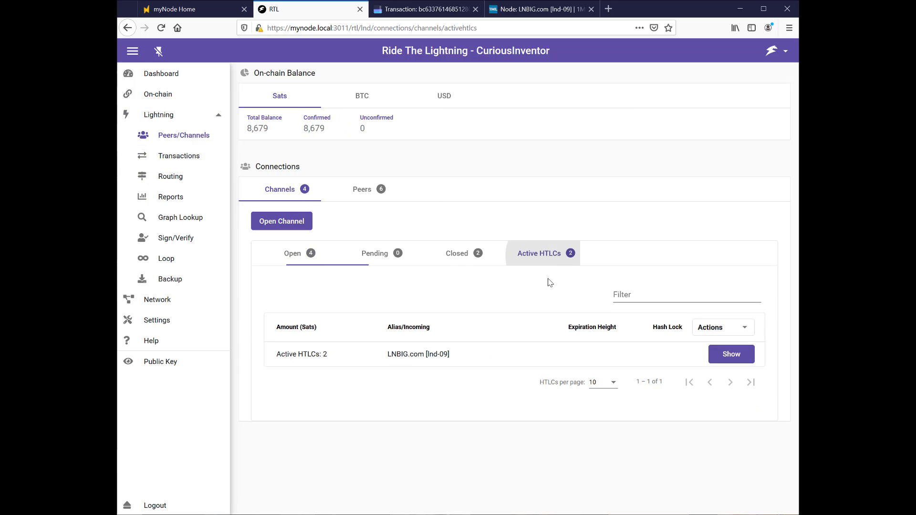
left_click(747, 355)
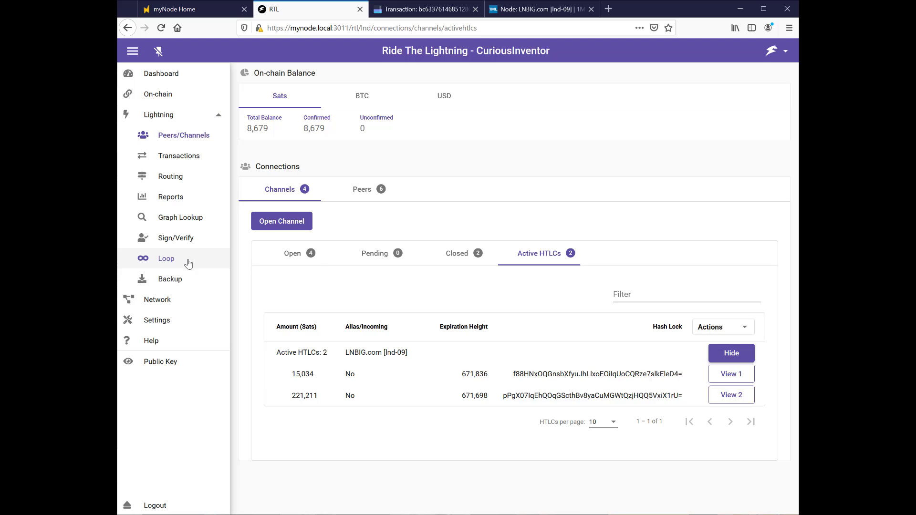
left_click(200, 262)
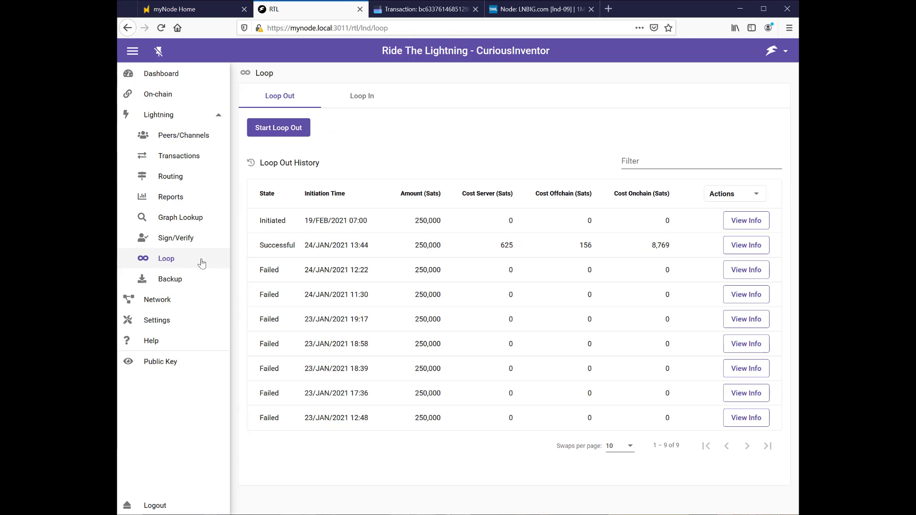
Reload RTL's Loop page, then go to the myNode Home dashboard's Settings and Info area.
left_click(161, 27)
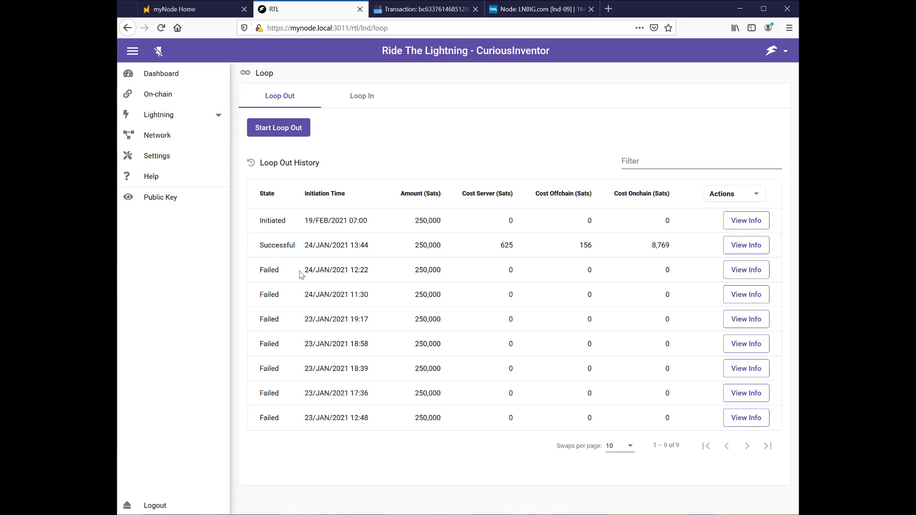
left_click(208, 11)
scroll(200, 209, "down", 8)
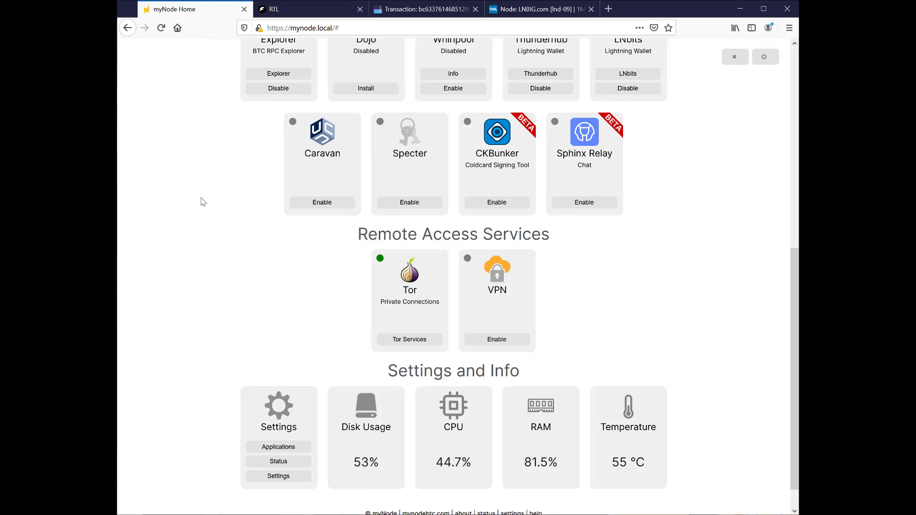
In the myNode terminal, list the home folder and change into /mnt/hdd/mynode/lnd.
left_click(272, 431)
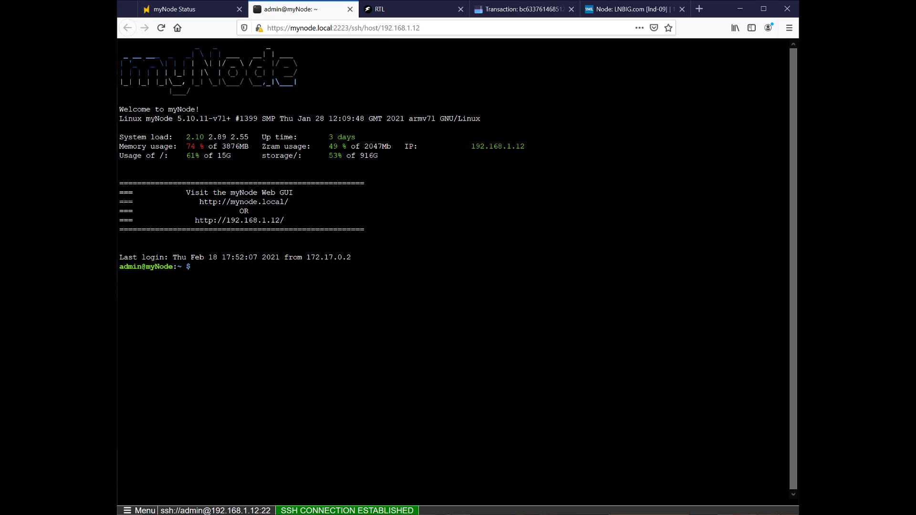
type("ls")
key("Return")
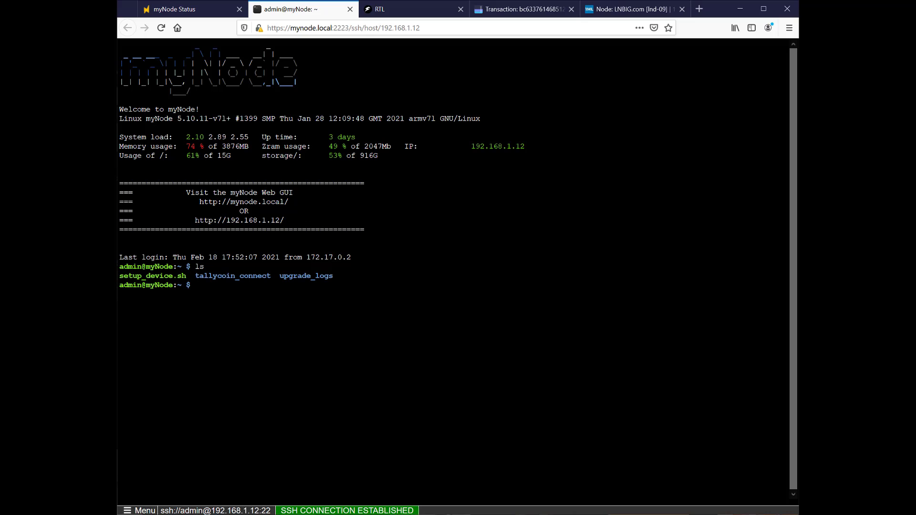
type("cd /mnt/hdd/my")
key("Tab")
type("lnd")
key("Return")
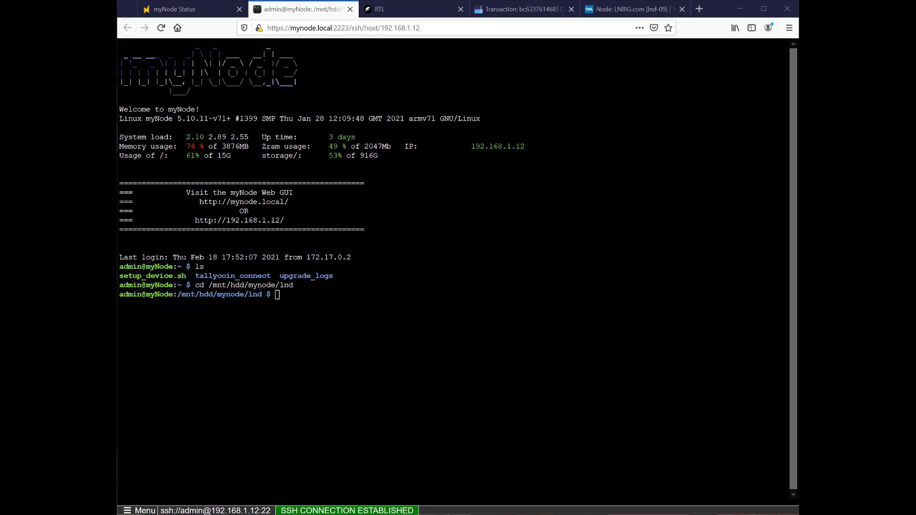
Follow the log with sudo tail -f logs/bitcoin/mainnet/lnd.log, note the failed route error, and return to RTL.
key("alt+Tab")
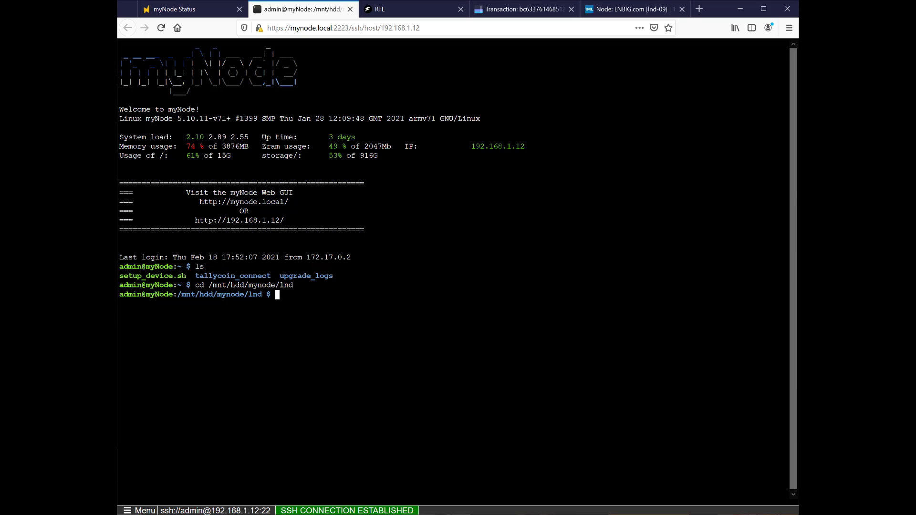
right_click(338, 303)
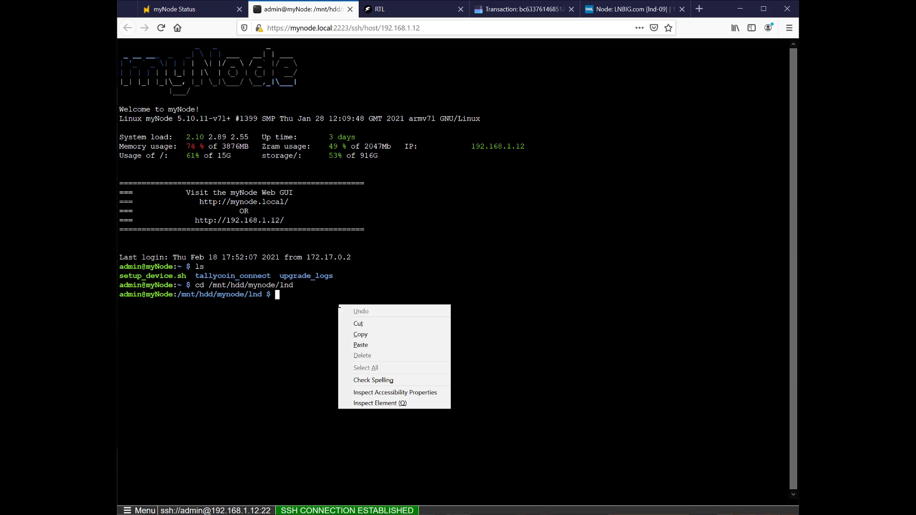
left_click(380, 346)
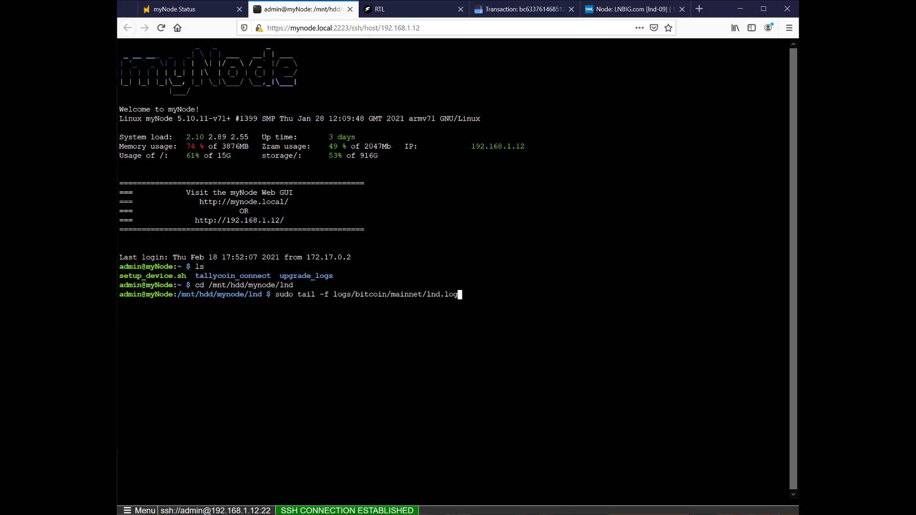
key("Return")
key("Return")
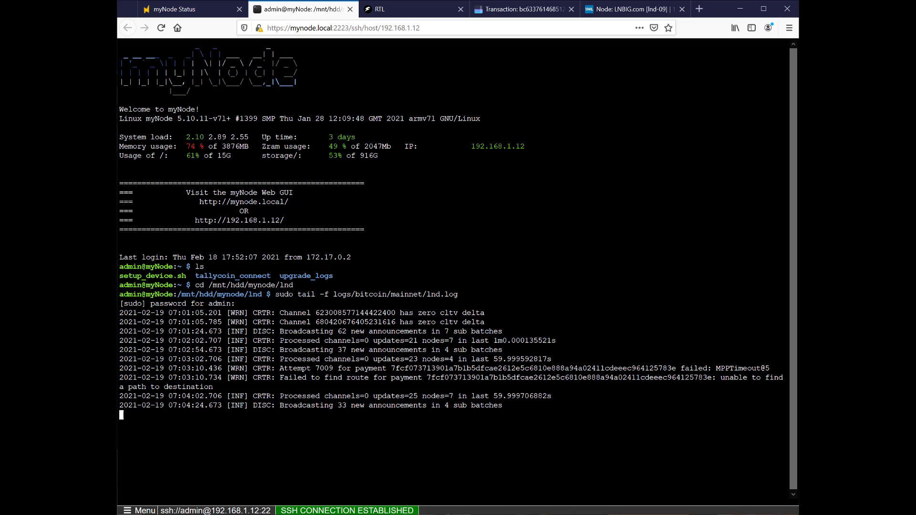
mouse_move(280, 378)
left_mouse_down()
mouse_move(423, 377)
mouse_move(213, 387)
mouse_move(280, 377)
left_mouse_up()
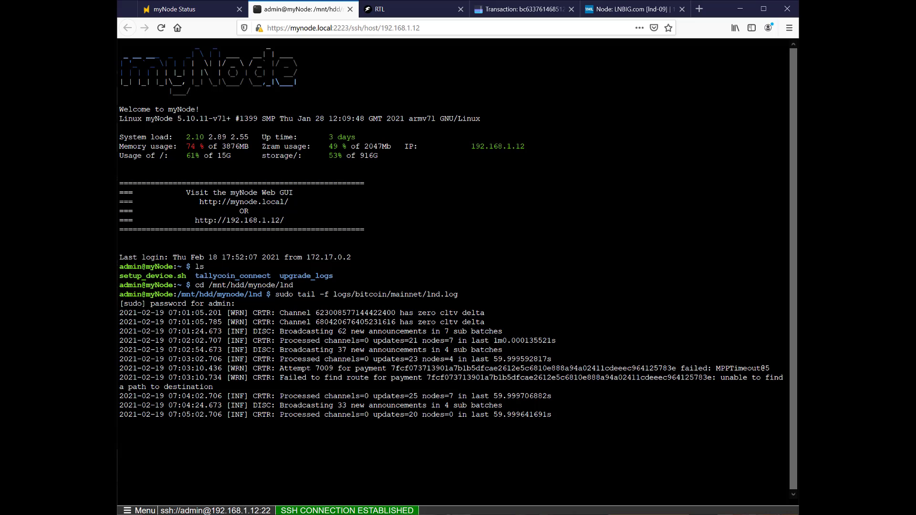
left_click(416, 9)
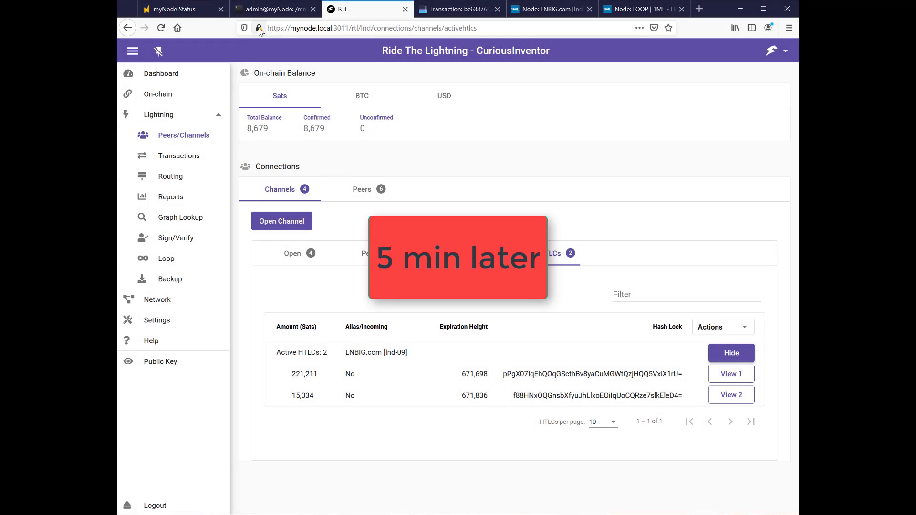
After checking the log, reload RTL's Loop history, confirm the 19 Feb 250,000-sat swap is Failed, and open Lightning payments.
left_click(265, 10)
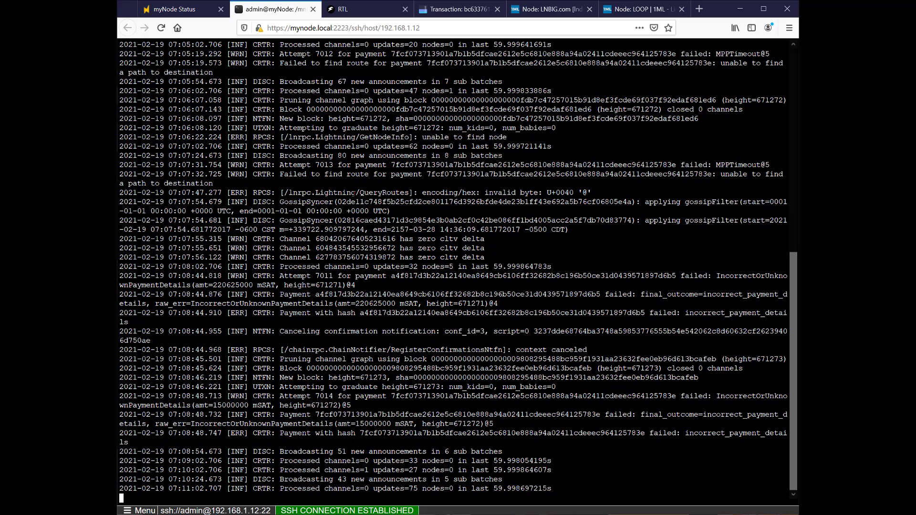
left_click(340, 10)
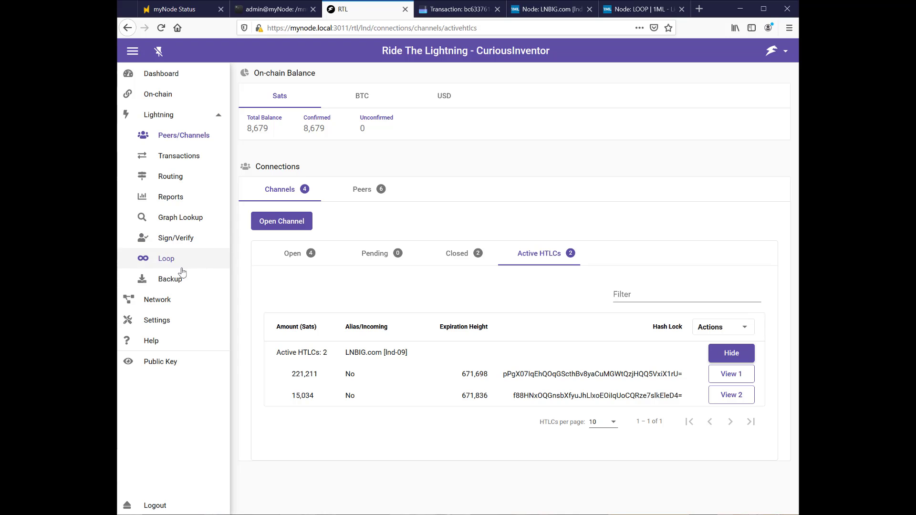
left_click(167, 259)
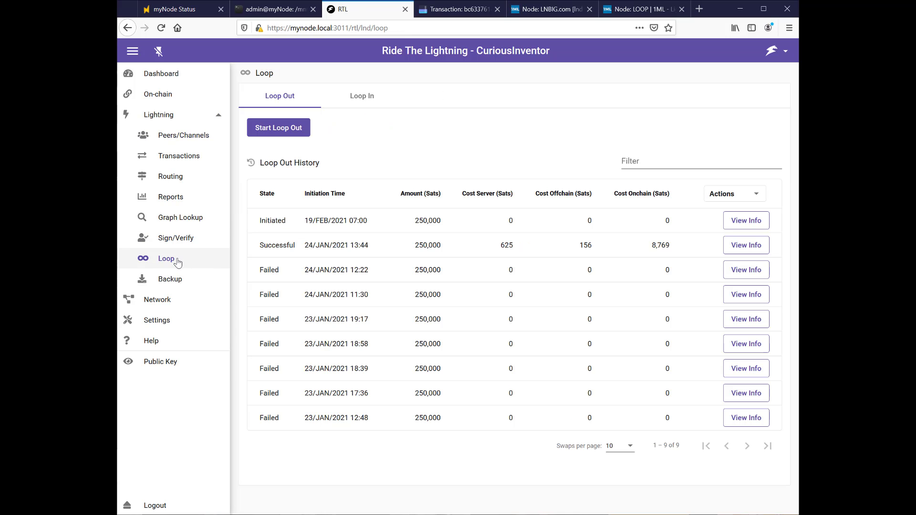
left_click(161, 29)
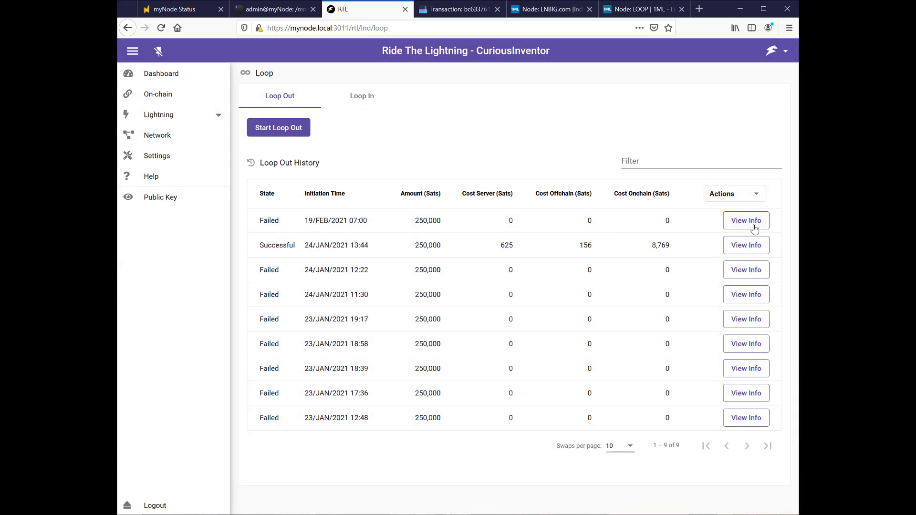
left_click(755, 226)
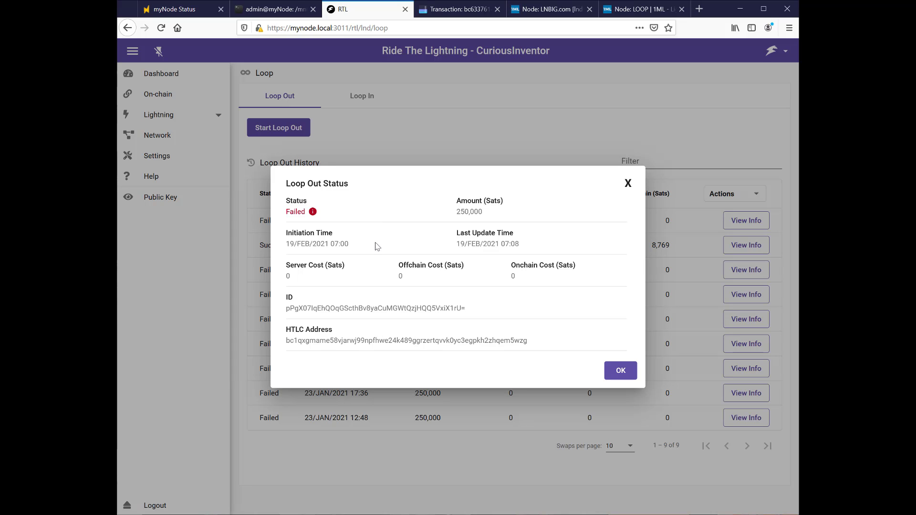
left_click(620, 371)
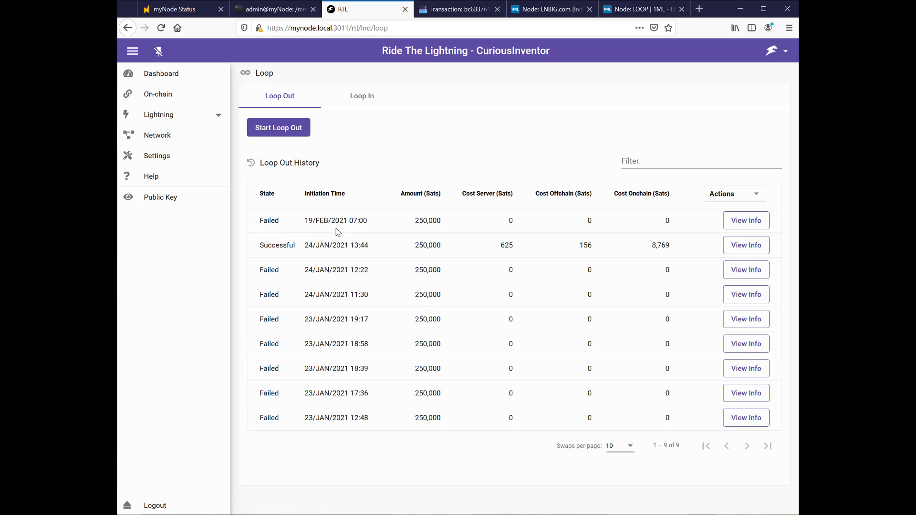
left_click(204, 115)
left_click(143, 156)
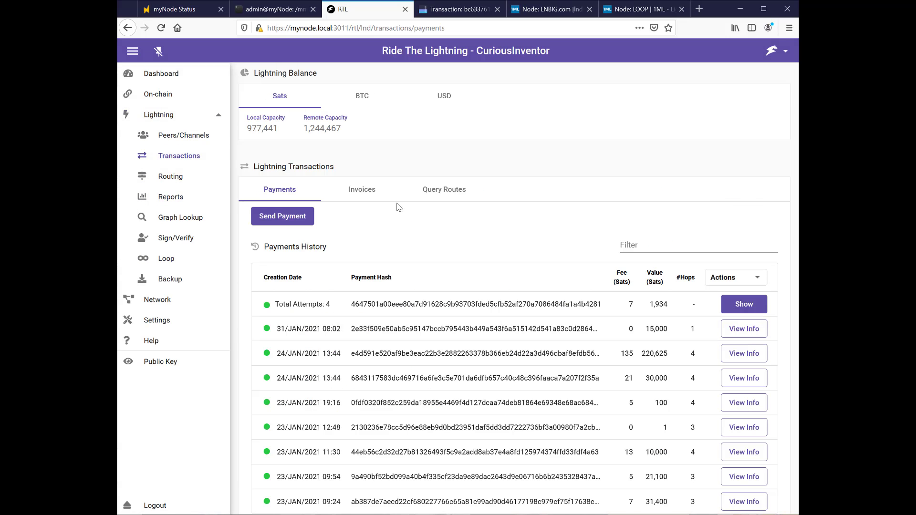
Confirm no HTLCs are pending and review the four open channels, including LNBIG's 347,722-sat local balance.
left_click(196, 139)
left_click(550, 256)
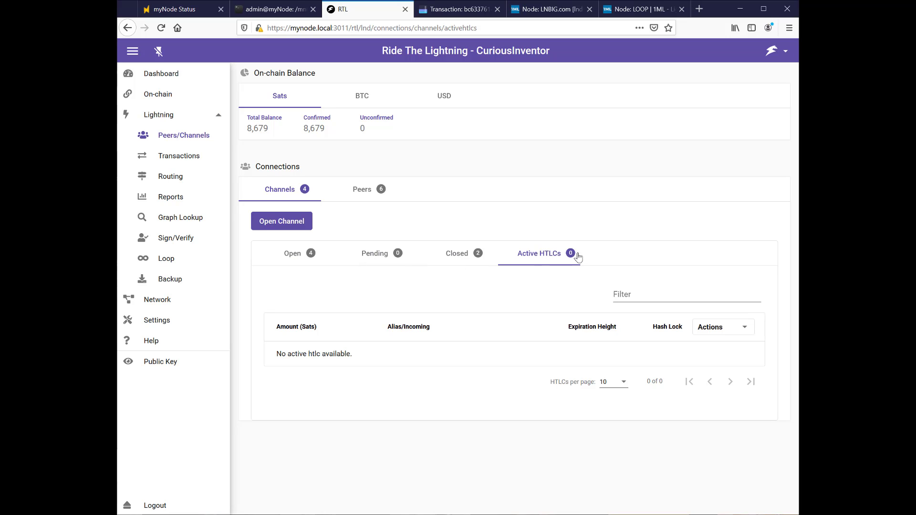
left_click(298, 260)
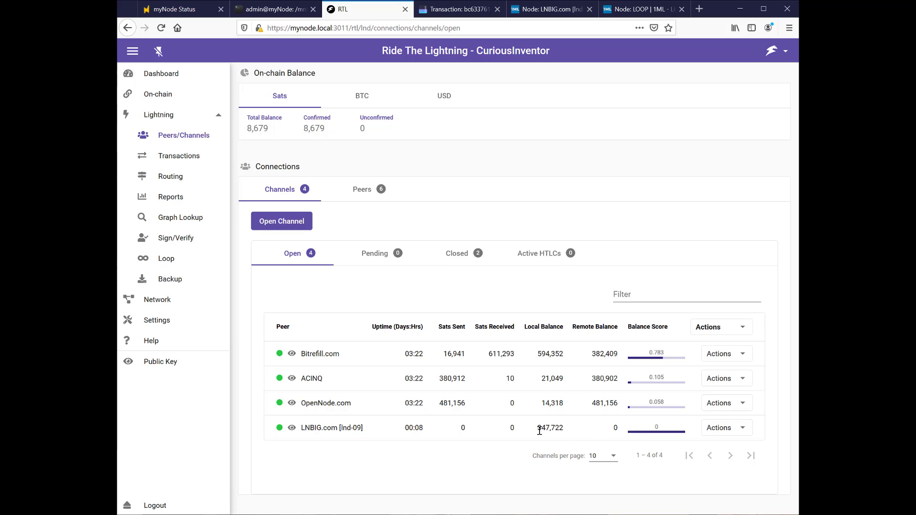
left_click_drag(538, 430, 568, 432)
left_click(390, 434)
double_click(320, 427)
left_click(353, 427)
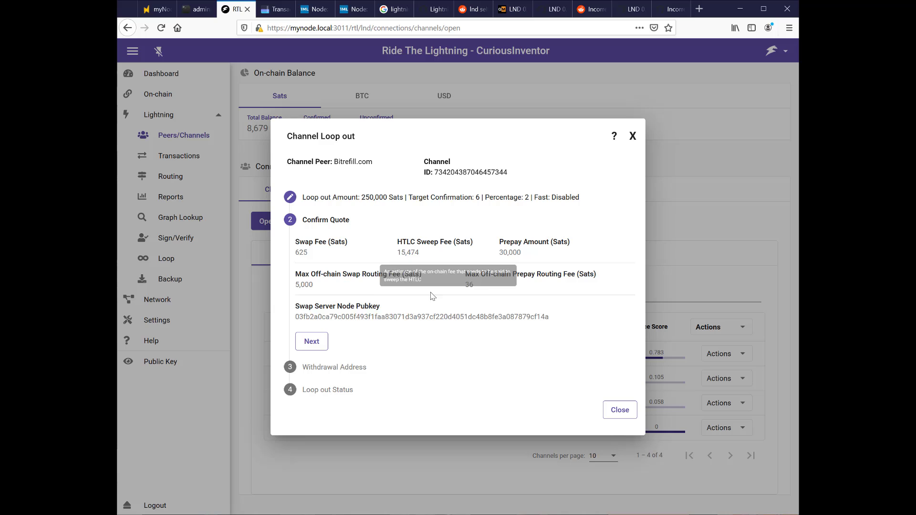
Accept the Bitrefill.com quote and initiate the 250,000-sat loop out to the node's own address.
left_click(312, 342)
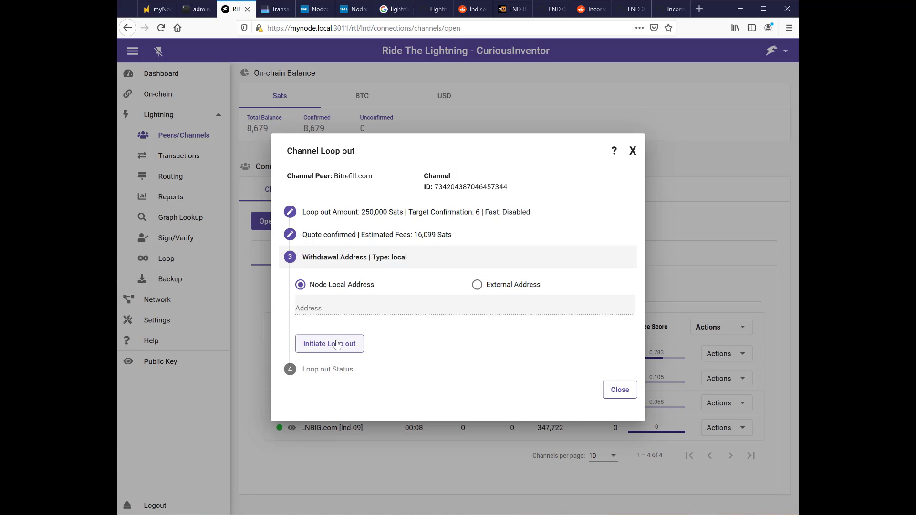
left_click(336, 343)
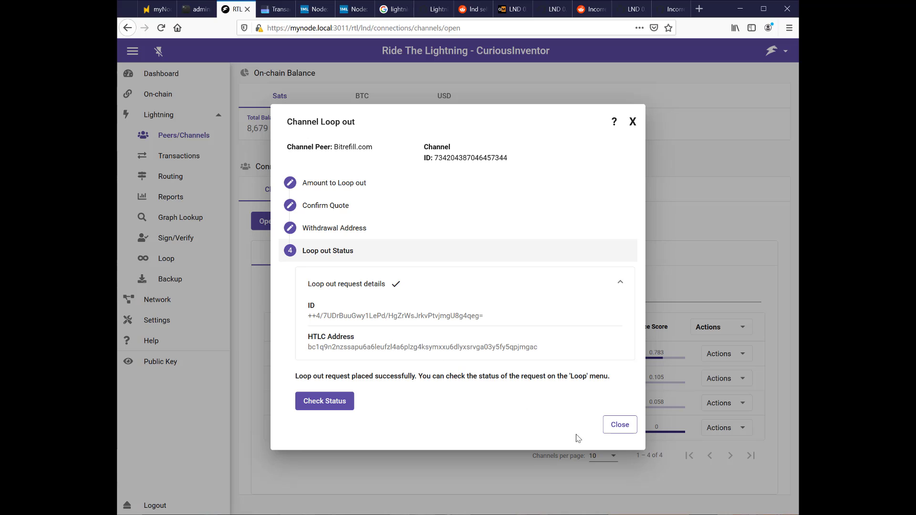
left_click(620, 425)
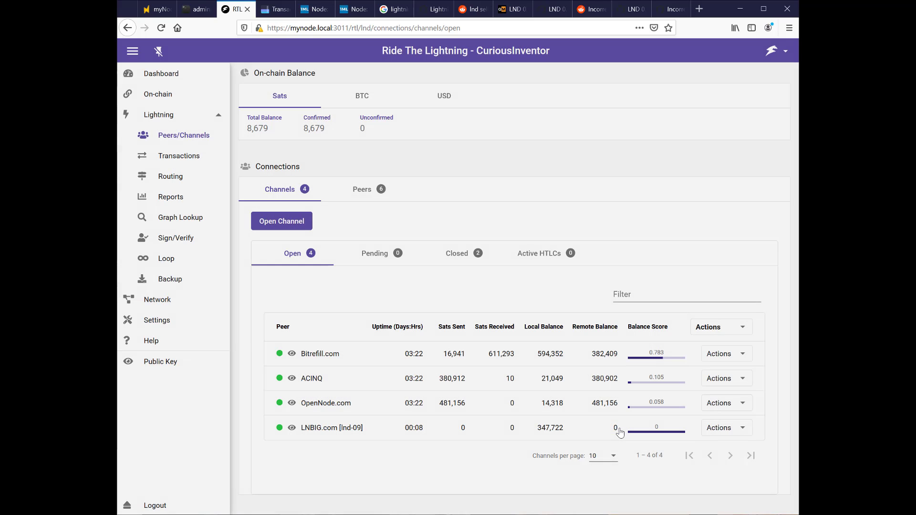
Check the Loop history for the Initiated swap, return to the open channels, then bring up the terminal log.
left_click(171, 264)
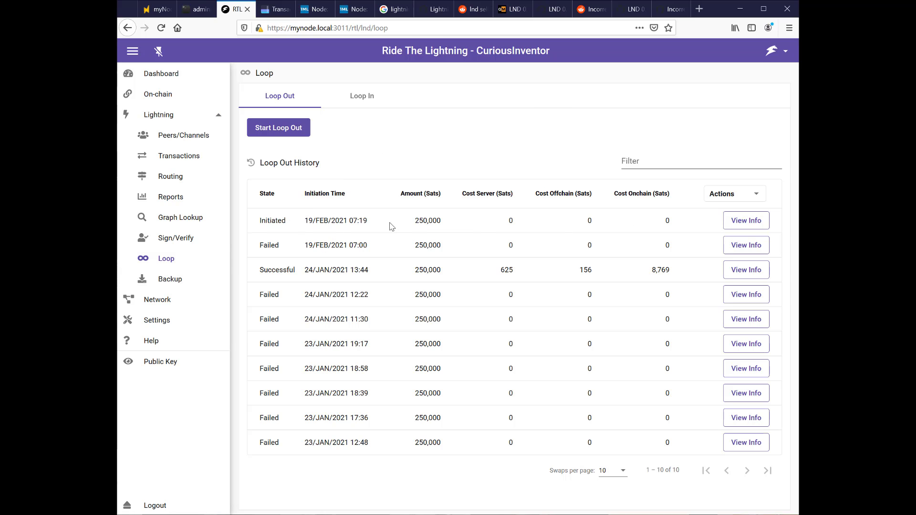
key("alt+Left")
left_click(181, 139)
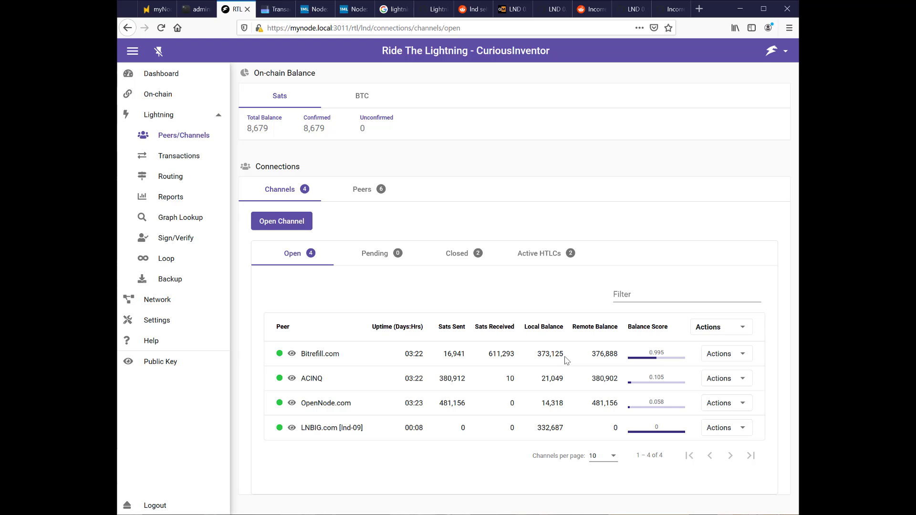
key("ctrl+shift+Tab")
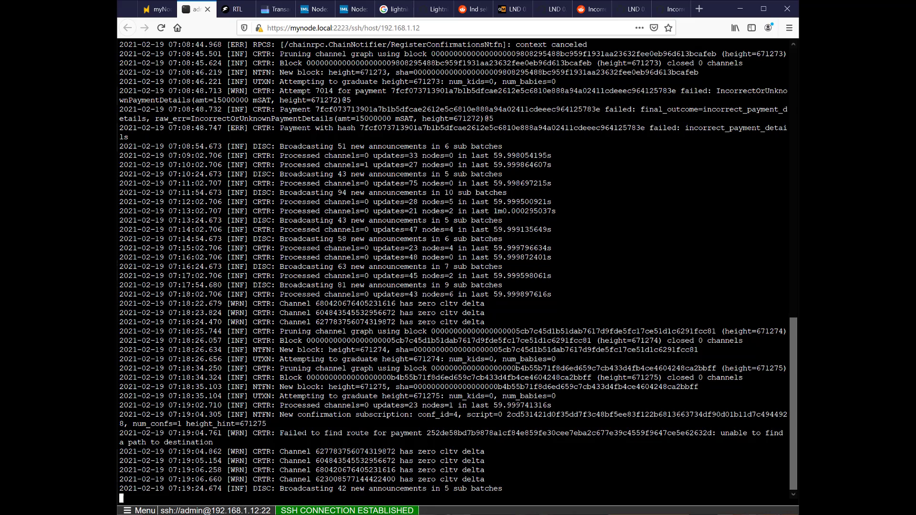
key("ctrl+Tab")
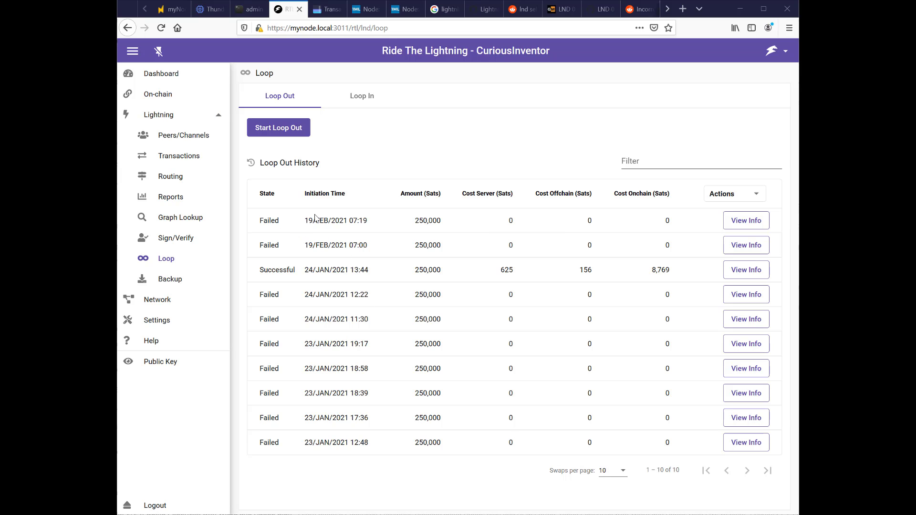
left_click(758, 223)
key("ctrl+shift+Tab")
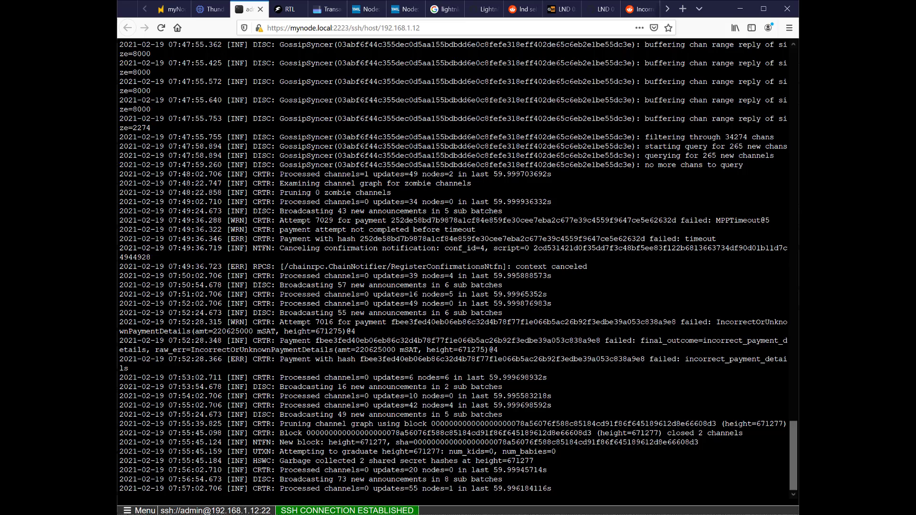
Stop the log and paste the loop out command with the amount changed to 250000.
key("ctrl+c")
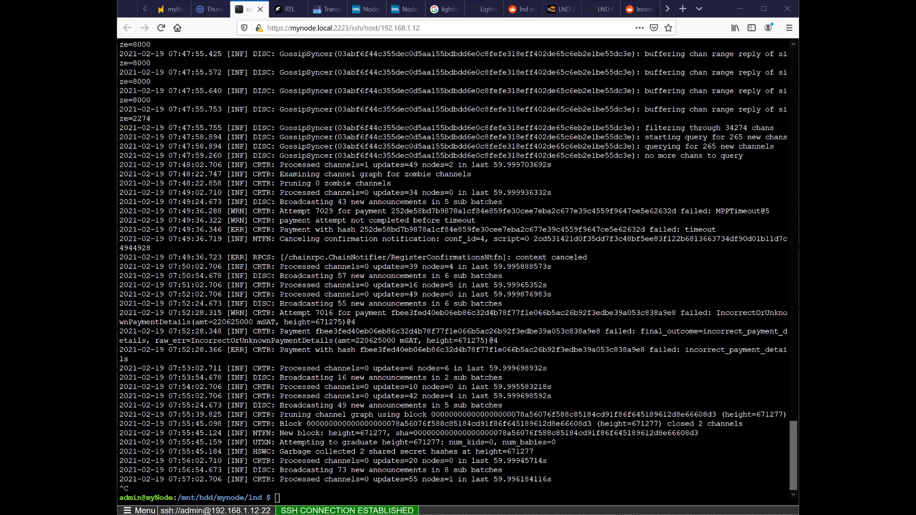
key("ctrl+v")
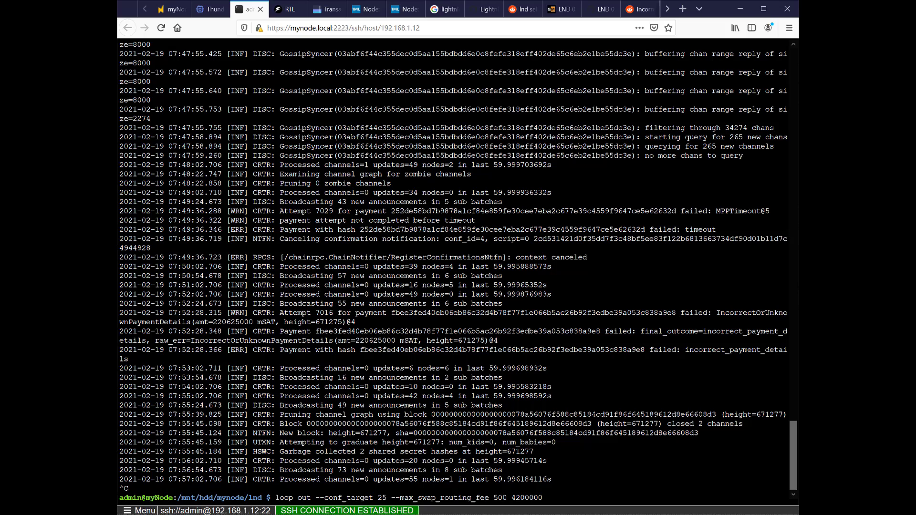
key("BackSpace")
key("BackSpace")
key("BackSpace")
key("BackSpace")
key("BackSpace")
key("BackSpace")
key("BackSpace")
type("250000")
Set the routing fee cap to 10000, run the quote and show its expanded fee breakdown.
key("Left")
key("Left")
key("Left")
key("Left")
type("0")
key("Left")
key("Left")
key("Left")
key("Right")
key("Right")
key("Right")
key("Right")
key("Left")
key("Left")
key("Left")
key("BackSpace")
type("10")
key("Return")
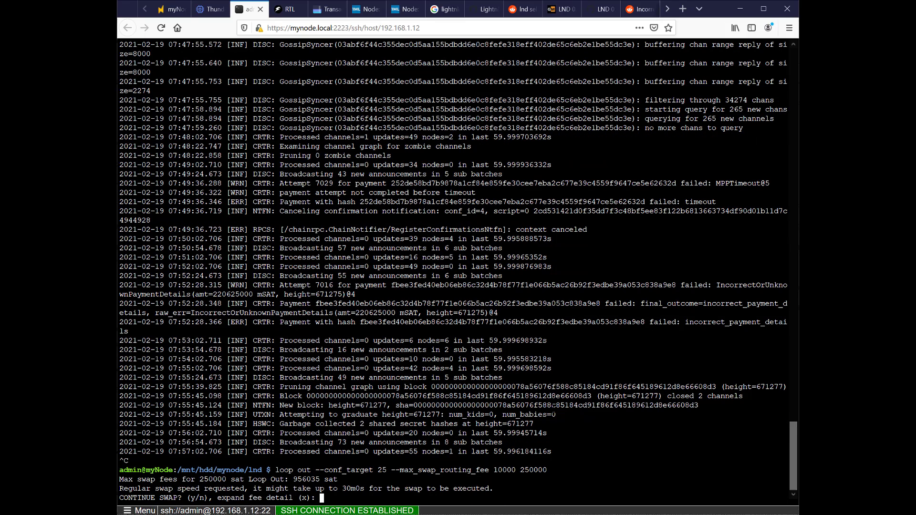
type("x")
key("Return")
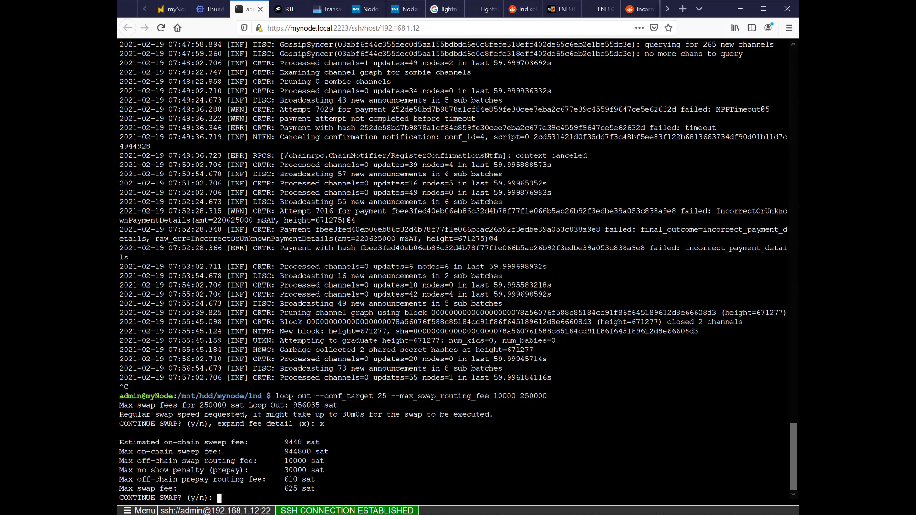
Decline the target-25 swap, requote with --conf_target 100 showing expanded fees, and decline again.
type("n")
key("Return")
key("Up")
key("Left")
key("Left")
key("Left")
key("Left")
key("Left")
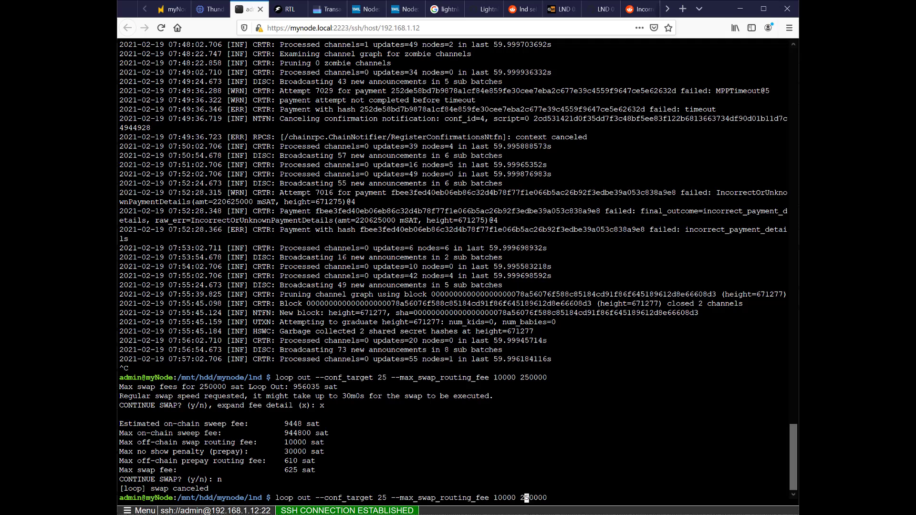
key("Left")
key("Left")
key("Left")
key("Left")
key("Left")
key("Left")
key("Left")
key("Left")
key("Left")
key("Left")
key("Left")
key("Left")
key("Left")
key("Left")
key("Left")
key("Left")
key("Left")
key("Left")
key("Left")
key("Left")
key("Right")
key("Right")
key("Right")
key("BackSpace")
key("BackSpace")
type("100")
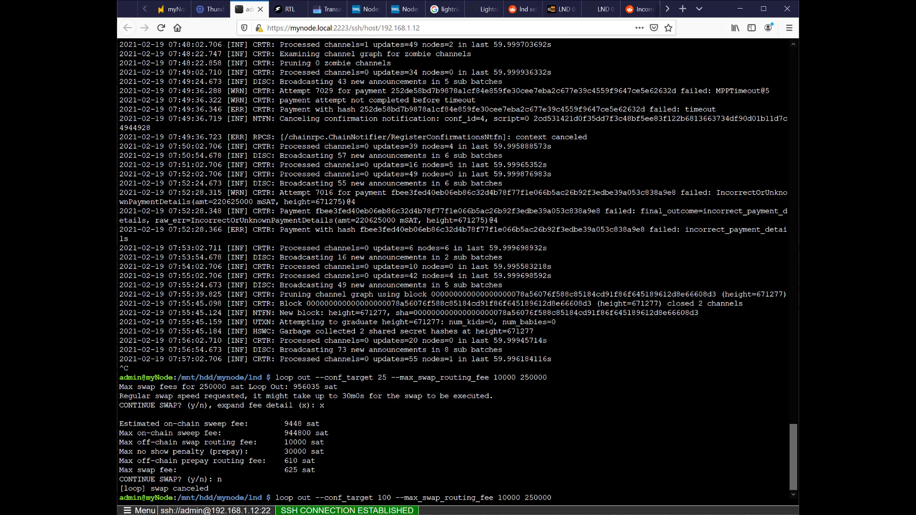
key("Return")
type("x")
key("Return")
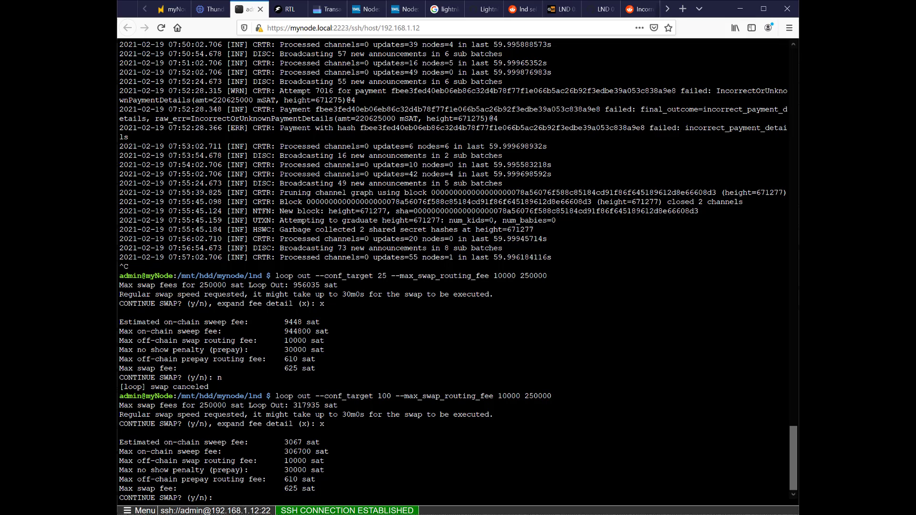
type("n")
key("Return")
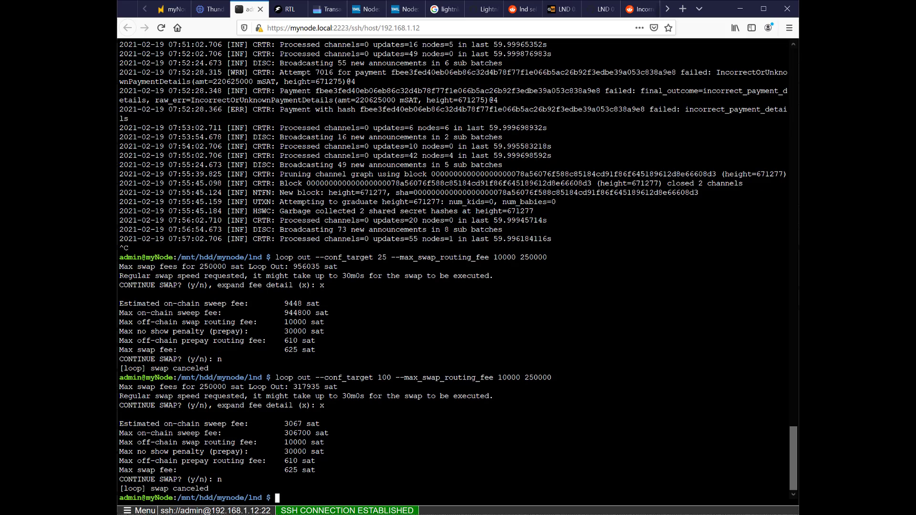
Requote at further confirmation targets and decline the swap at target 400.
key("Up")
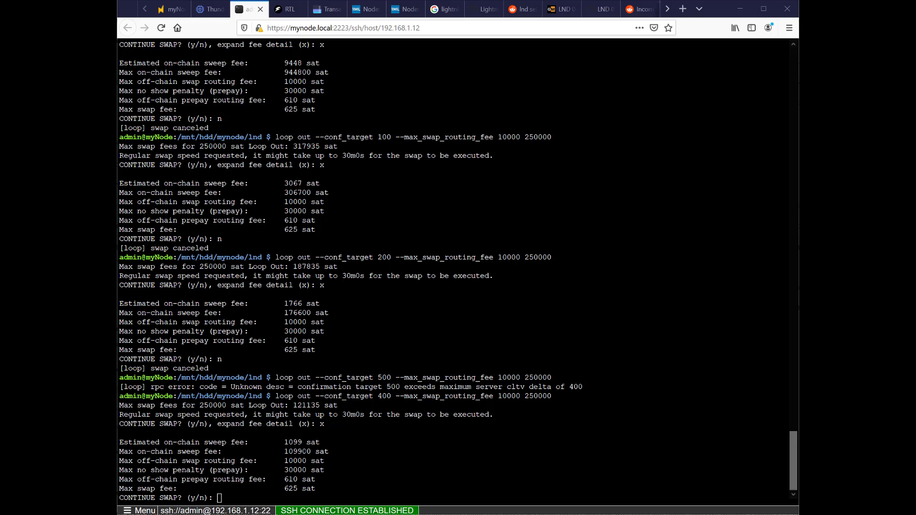
type("n")
key("Return")
Requote at conf target 300, accept the 250,000-sat swap, and run loop monitor to see it INITIATED.
key("Up")
key("Left")
key("Left")
key("Left")
key("Left")
key("Left")
key("Left")
key("Left")
key("Left")
key("Left")
key("Left")
key("Left")
key("Left")
key("Left")
key("Left")
key("Left")
key("Left")
key("Left")
key("Left")
key("Left")
key("Left")
key("BackSpace")
type("3")
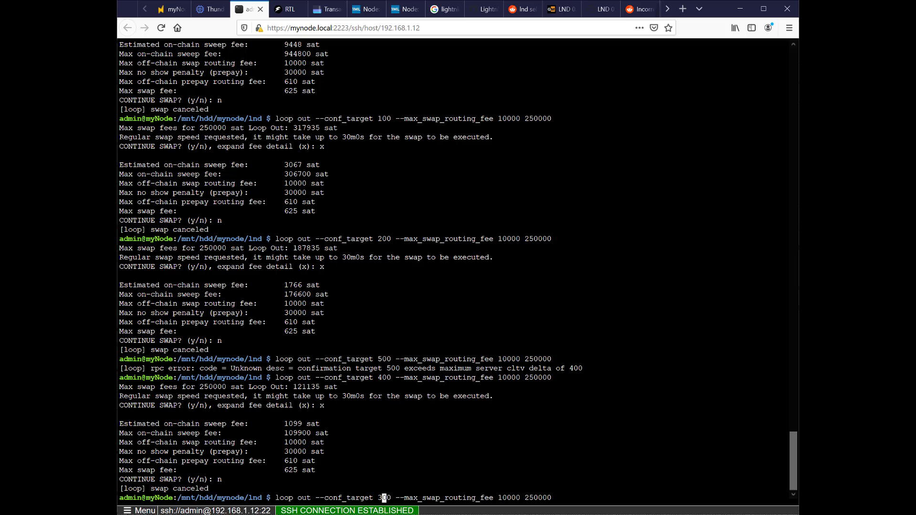
key("Return")
type("x")
key("Return")
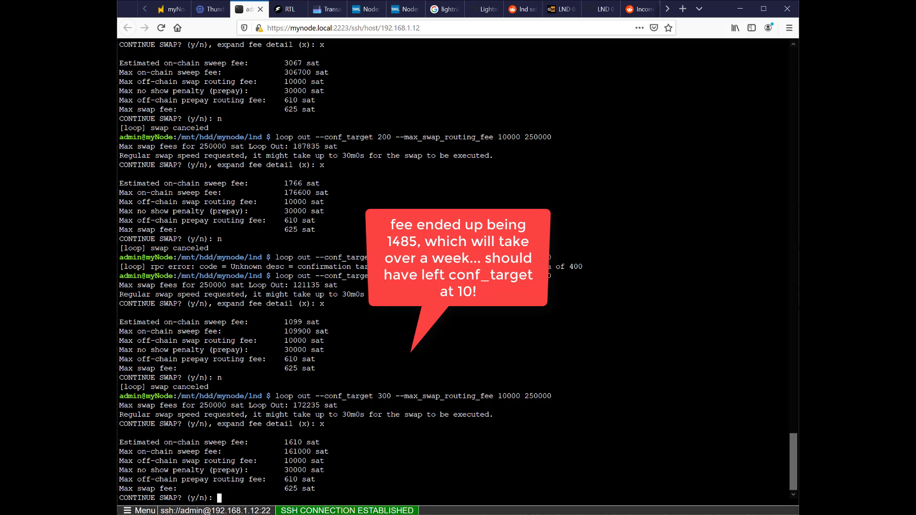
type("y")
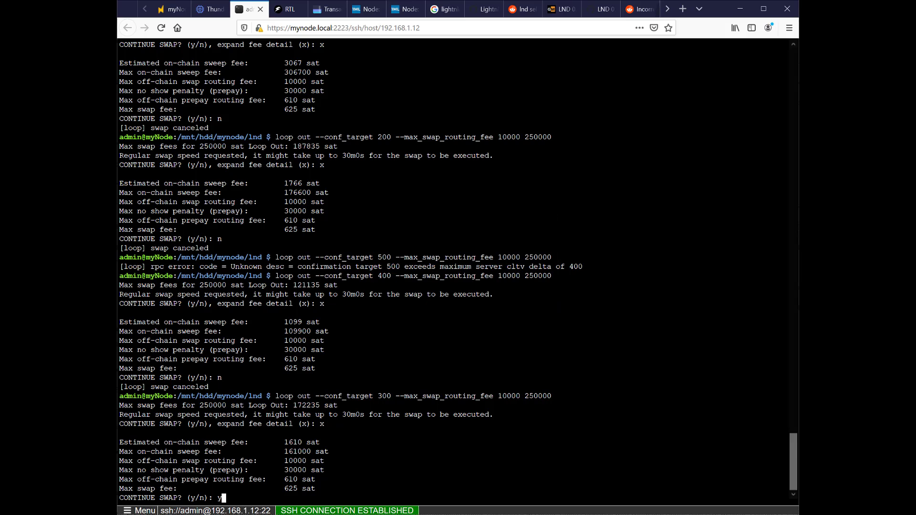
key("Return")
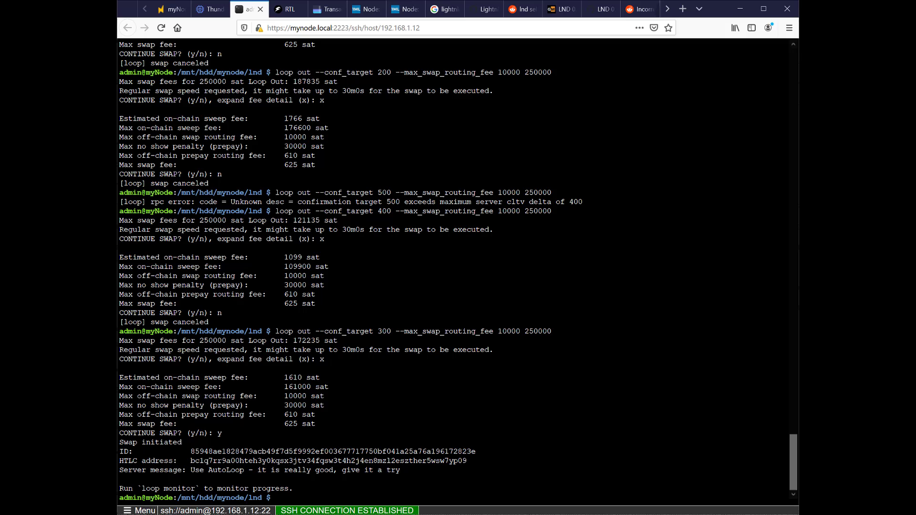
type("loop monitor")
key("Return")
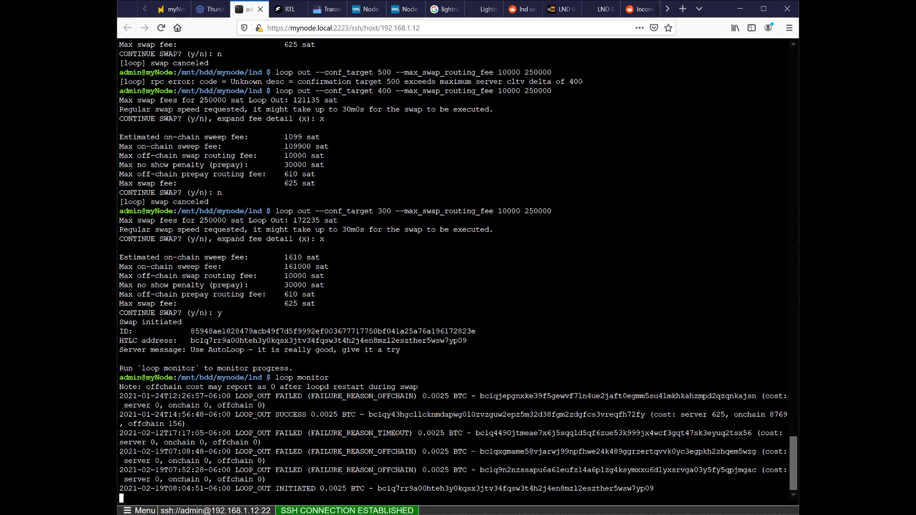
Highlight the FAILURE_REASON_OFFCHAIN entries in the loop monitor output, then move on to the RTL tab.
left_click_drag(349, 451, 404, 452)
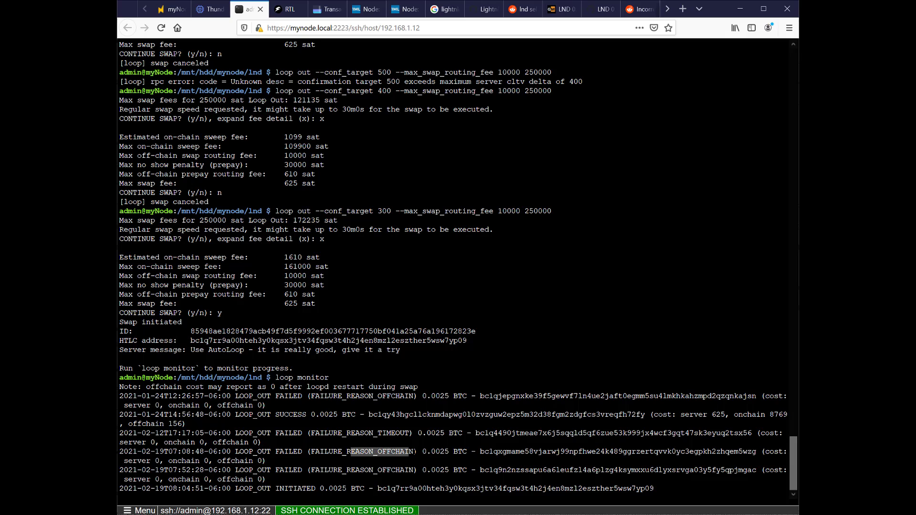
left_click(413, 451)
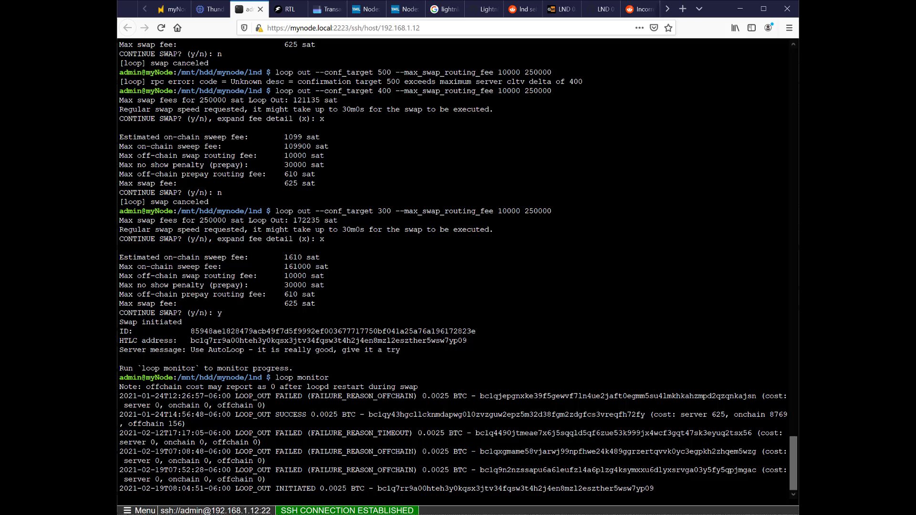
key("ctrl+Tab")
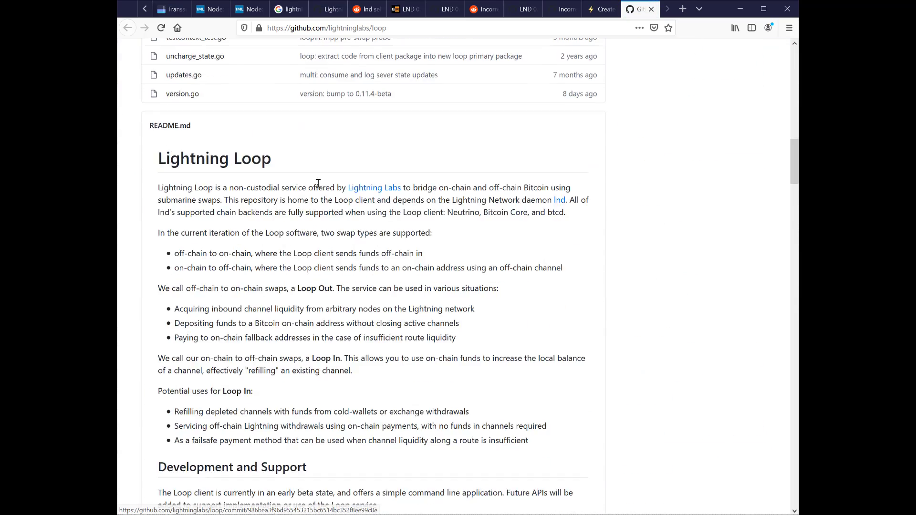
scroll(242, 125, "down", 10)
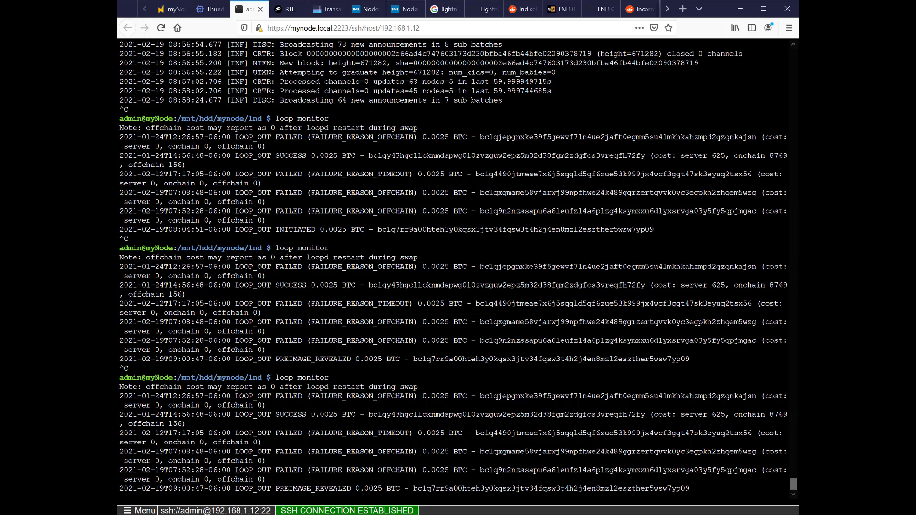
Confirm the swap reached PREIMAGE_REVEALED, then reload RTL to show 248,515 sats unconfirmed on-chain.
left_click(287, 9)
left_click(162, 29)
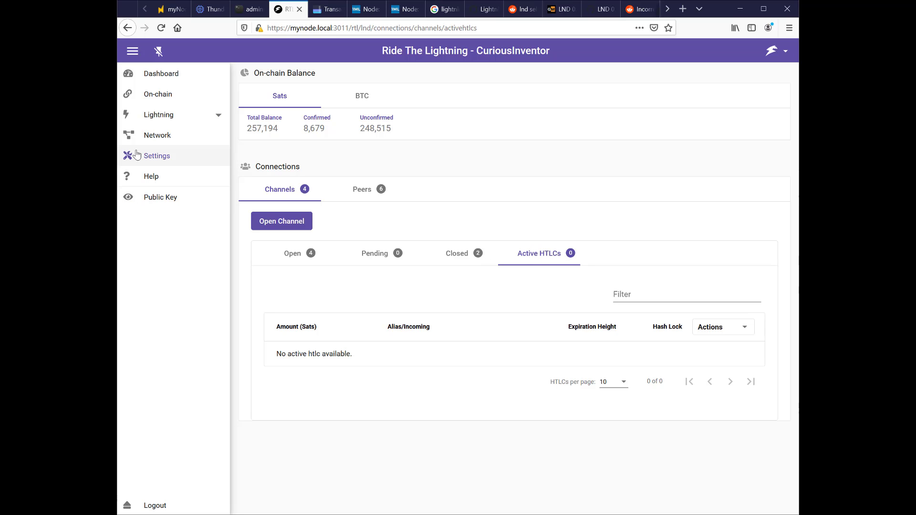
Open RTL's Loop Out history and highlight the 250,000-sat swap's Preimage Revealed state.
left_click(164, 116)
left_click(156, 265)
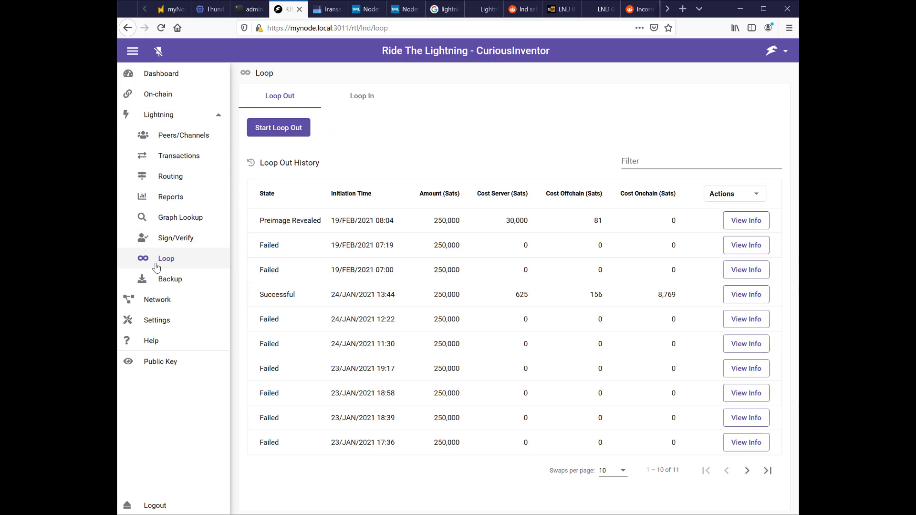
left_click_drag(262, 220, 312, 221)
left_click(314, 221)
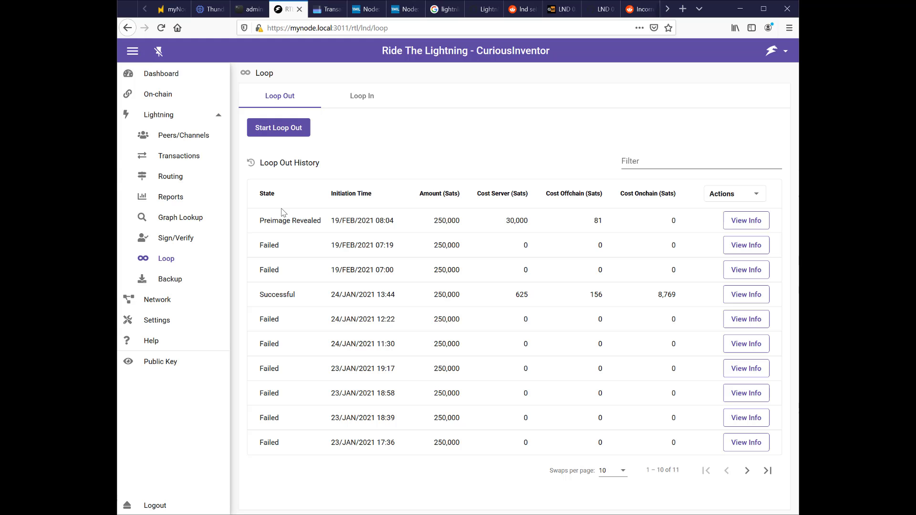
Check the Lightning transactions history and highlight the 248,515-sat unconfirmed on-chain balance.
left_click(194, 157)
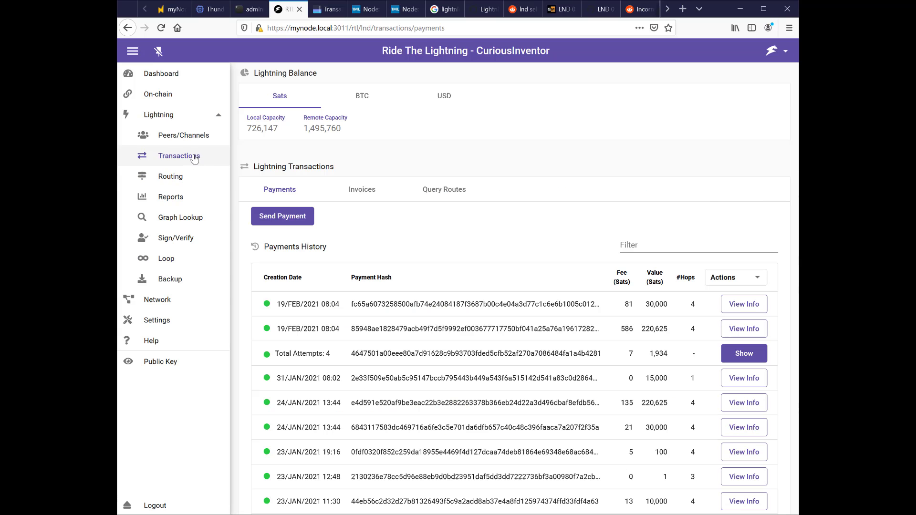
left_click(175, 95)
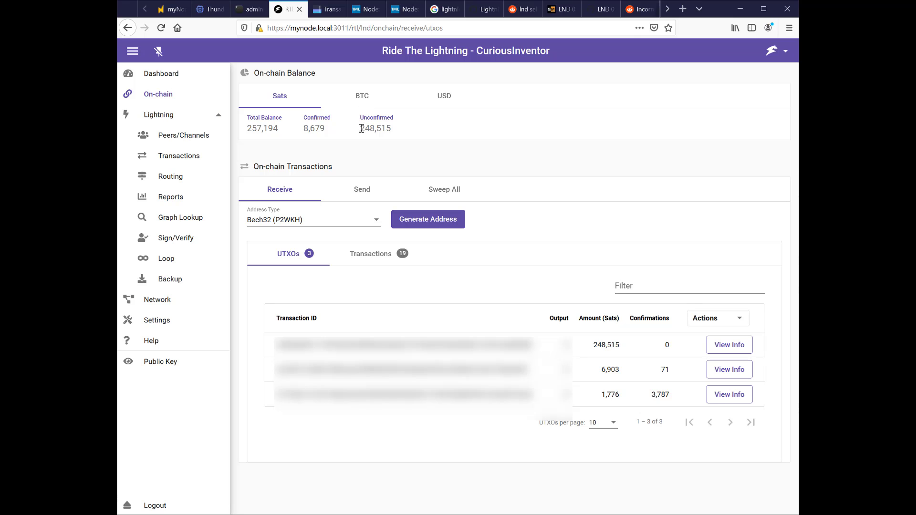
left_click_drag(362, 129, 393, 129)
left_click(399, 132)
Open the channels list and highlight LNBIG's 251,293-sat remote balance.
left_click(184, 136)
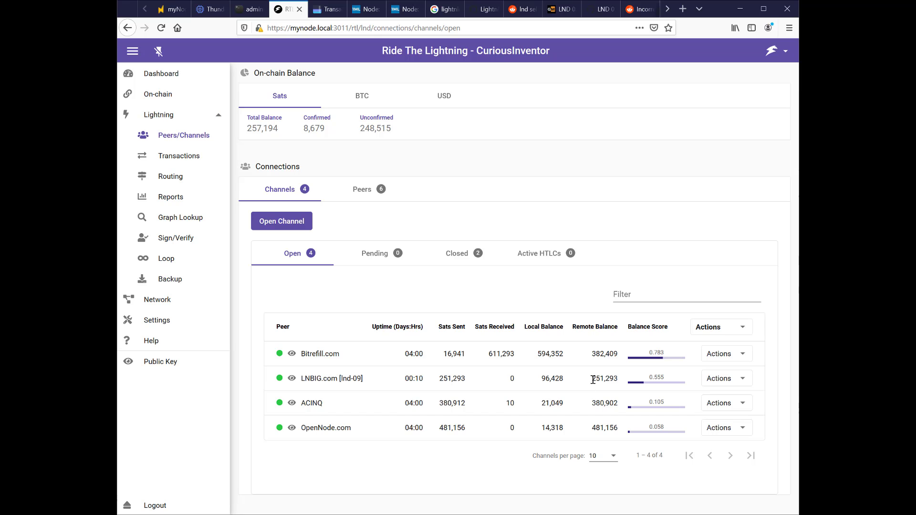
left_click_drag(592, 380, 621, 382)
left_click(602, 381)
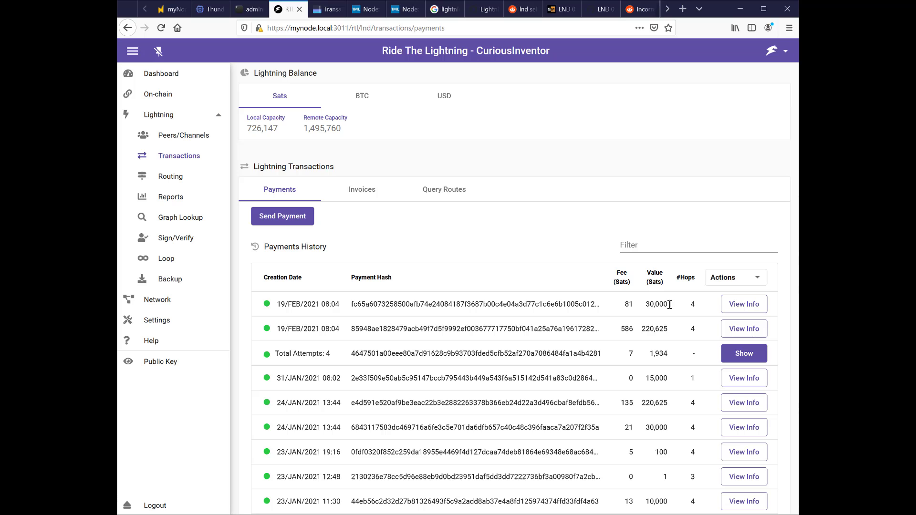
Inspect the 220,625-sat payment's path through LNBIG, Blockdaemon and LOOP, then return to the on-chain UTXOs.
left_click(741, 329)
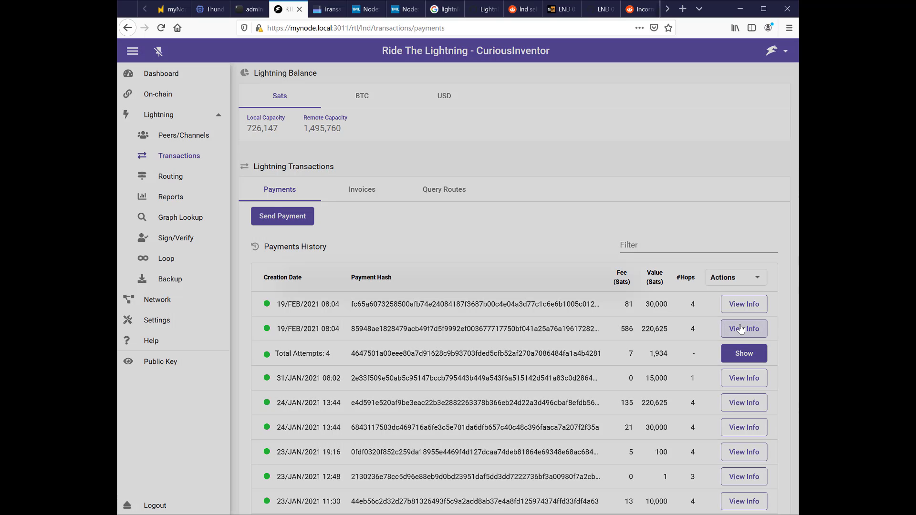
scroll(363, 285, "down", 5)
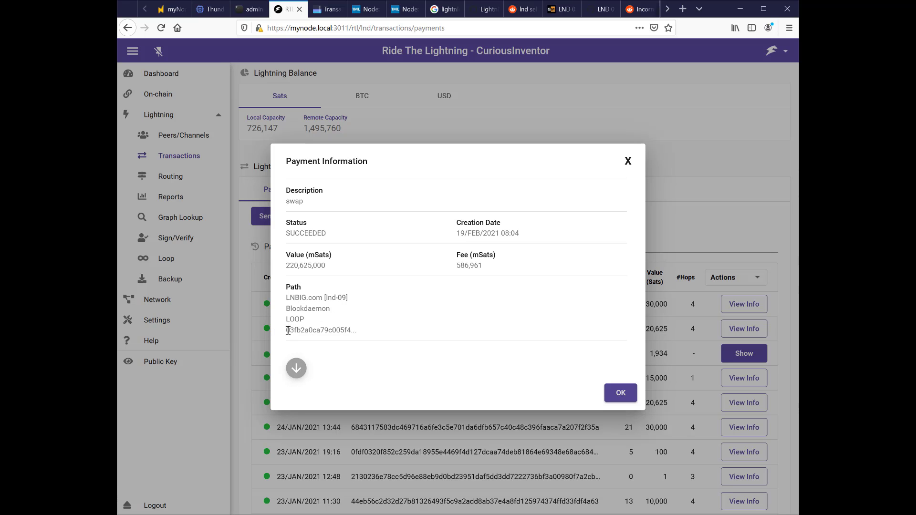
left_click_drag(287, 331, 350, 330)
left_click(435, 311)
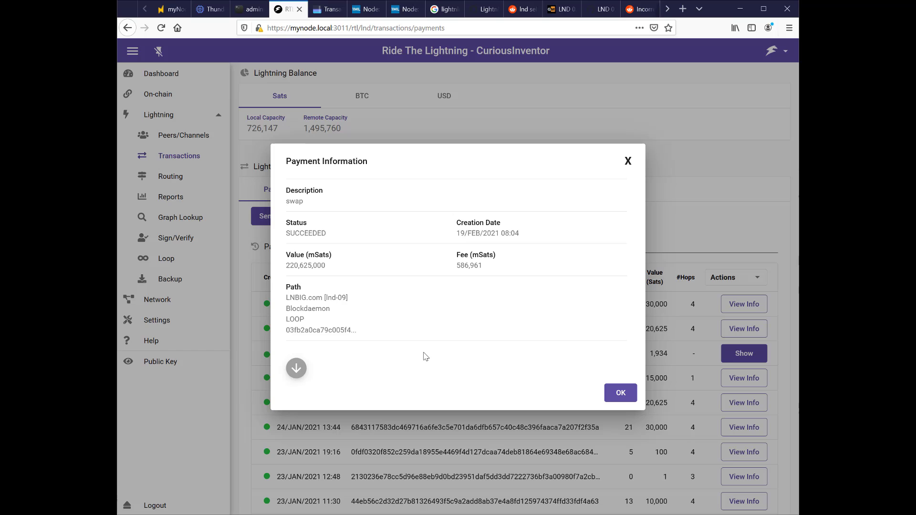
left_click(618, 396)
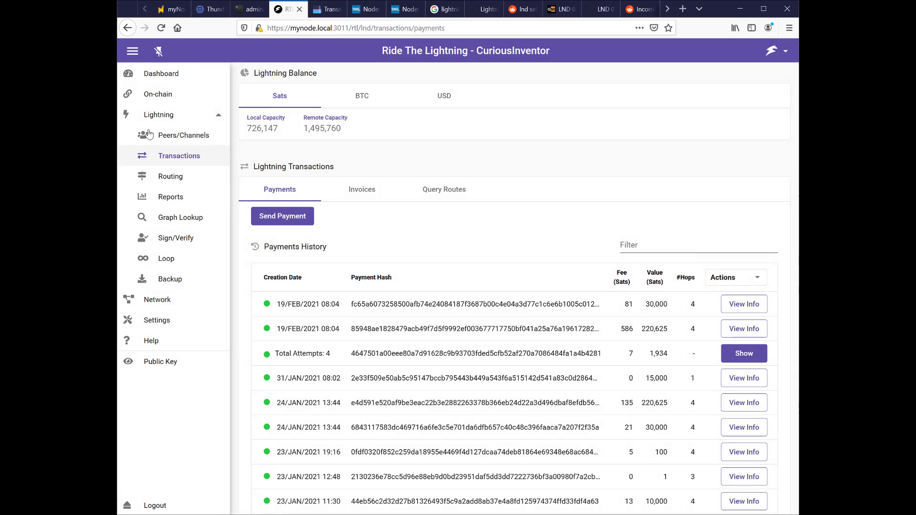
left_click(157, 94)
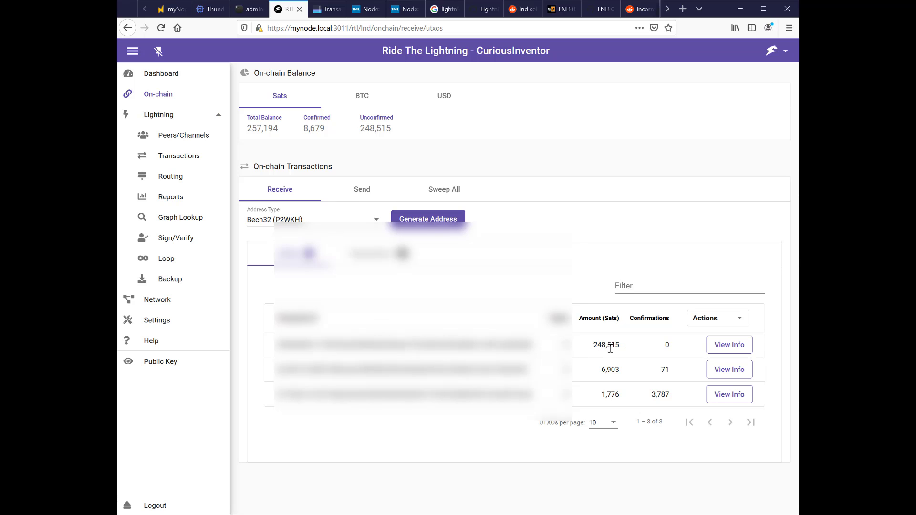
Open the unconfirmed 248,515-sat UTXO on mempool.space to check its 11.1 sat/vB fee and ETA.
left_click(714, 346)
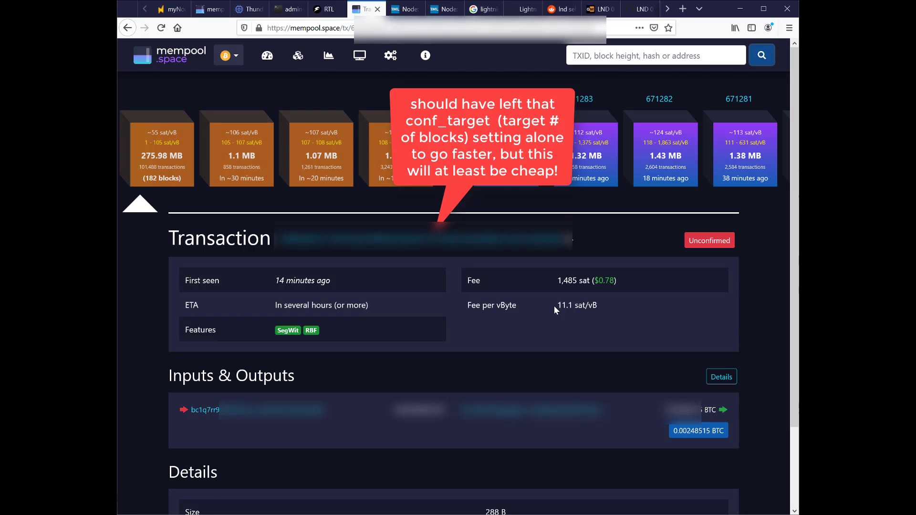
In the SSH terminal, run sudo tail -n 500 on lnd.log.
key("ctrl+Page_Up")
key("ctrl+Page_Up")
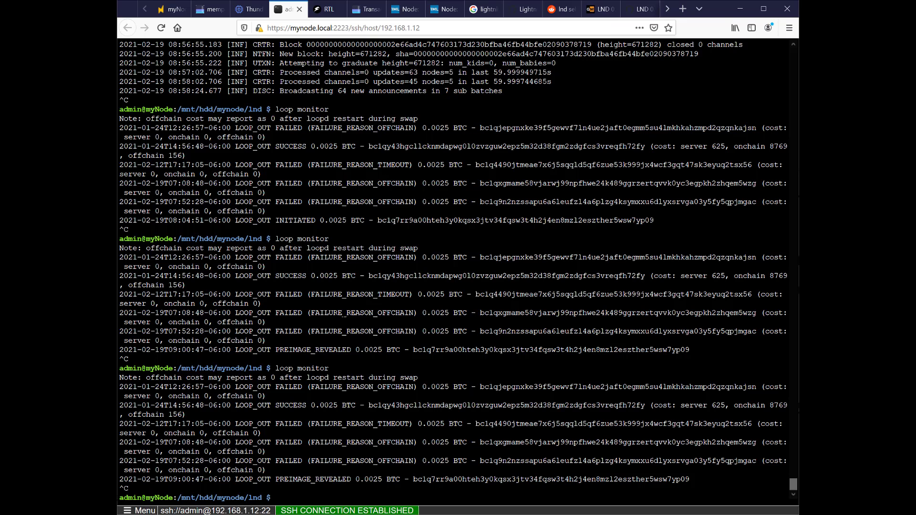
left_click(330, 11)
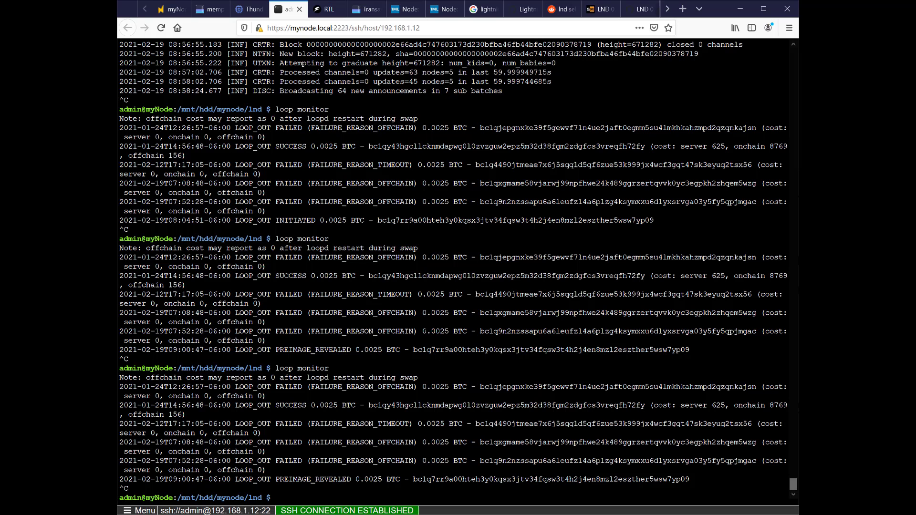
type("sudo tail -n 500 logs/bitcoin/mainnet/lnd.log")
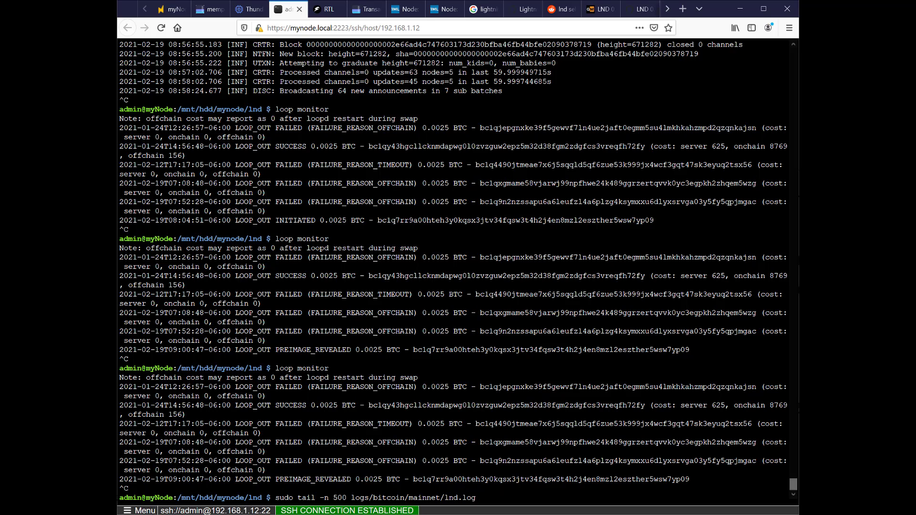
key("Return")
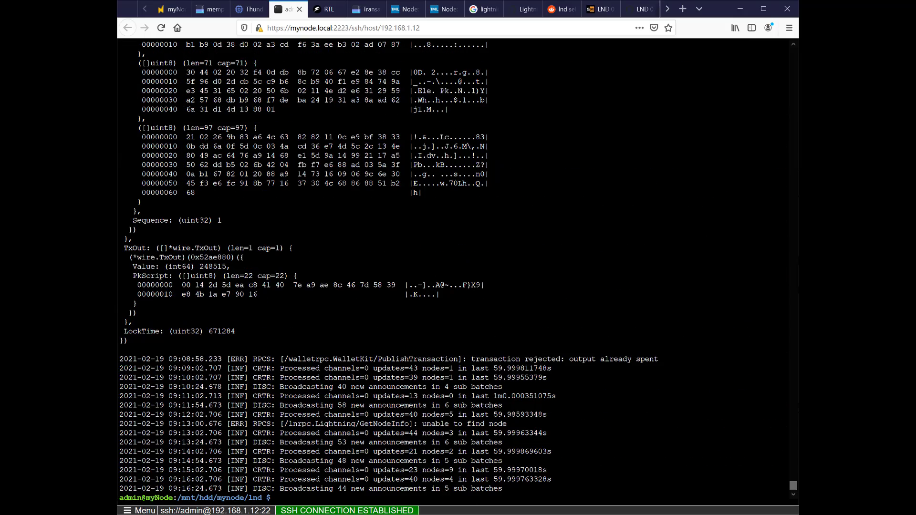
Scroll through the LND log and recall the earlier 250000-sat loop out command.
scroll(313, 414, "up", 10)
scroll(454, 267, "down", 4)
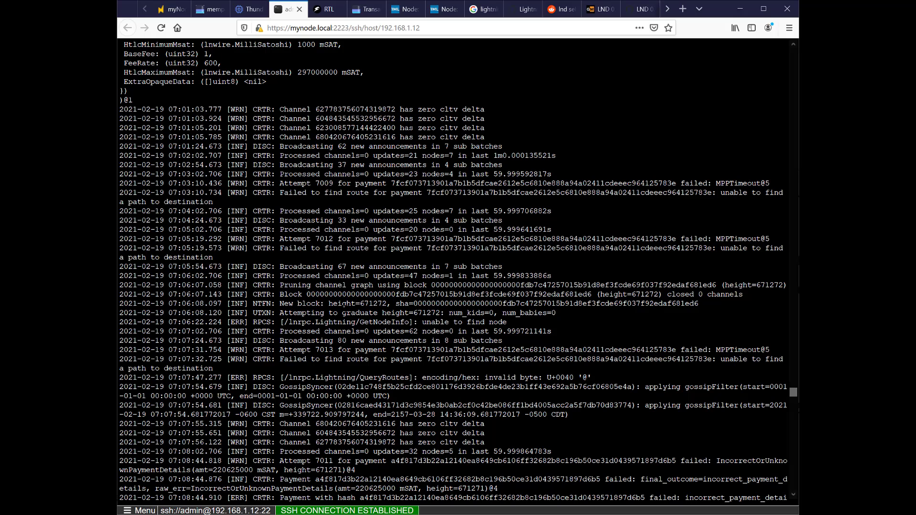
scroll(344, 308, "down", 3)
scroll(453, 269, "down", 6)
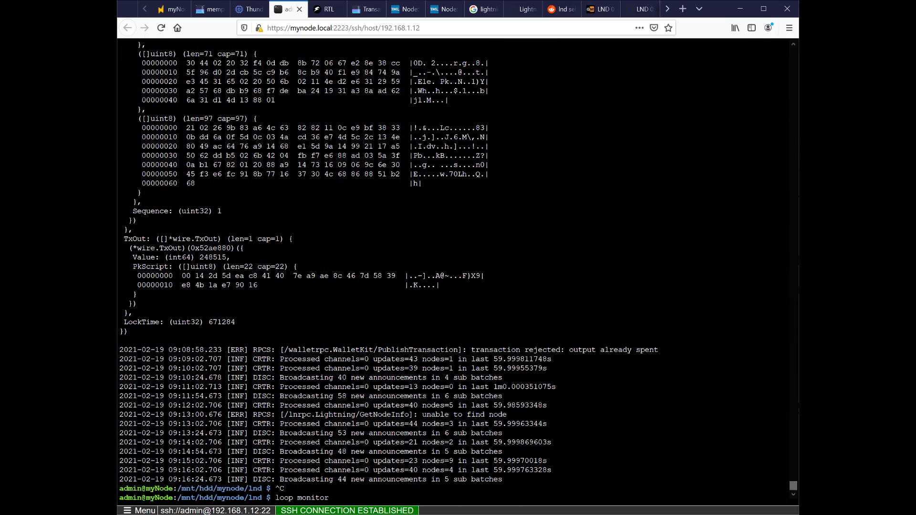
key("Up")
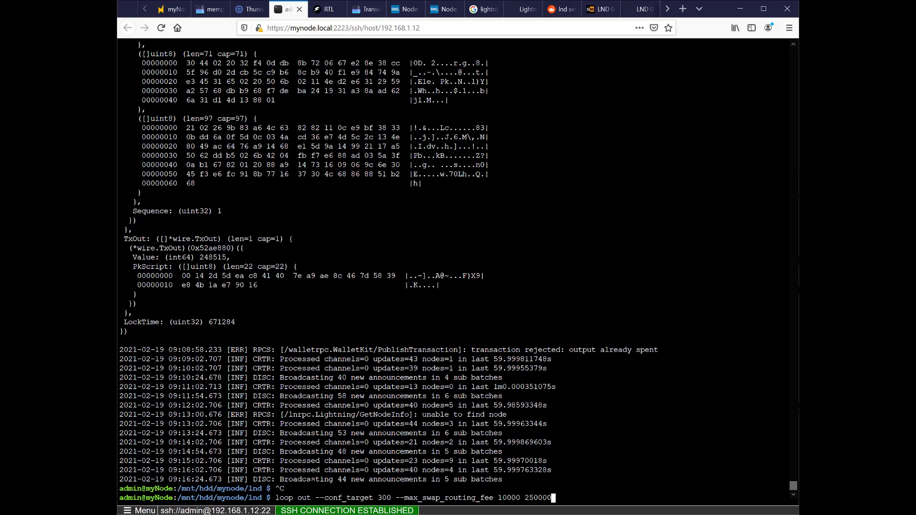
left_click_drag(275, 498, 551, 498)
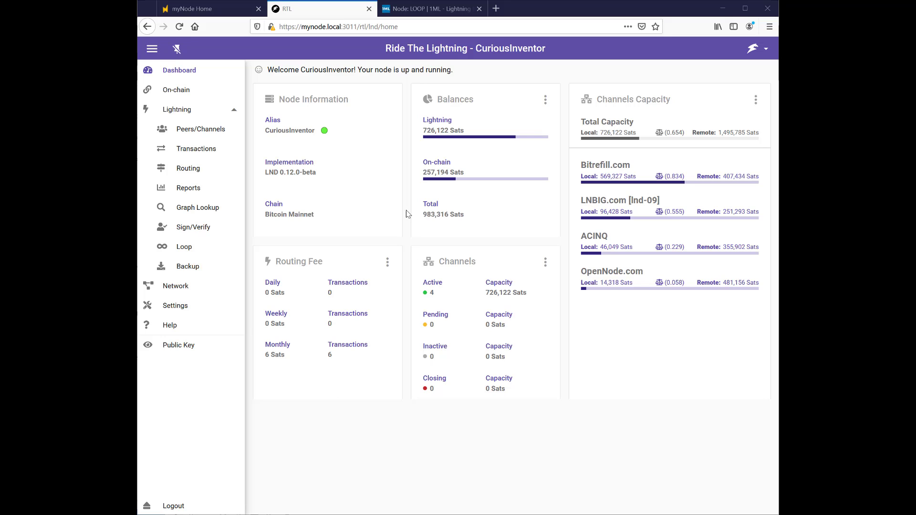
Open the Query Routes form on RTL's Lightning Transactions page.
left_click(389, 154)
left_click(199, 154)
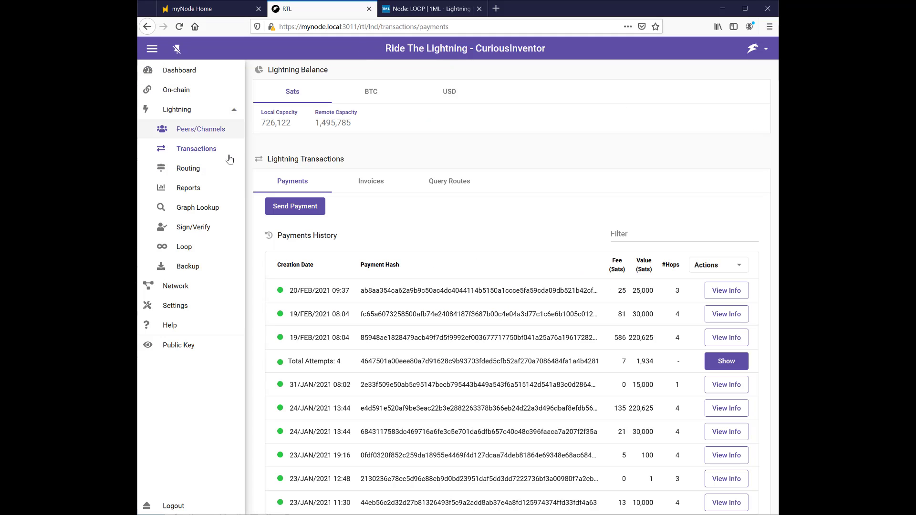
left_click(449, 185)
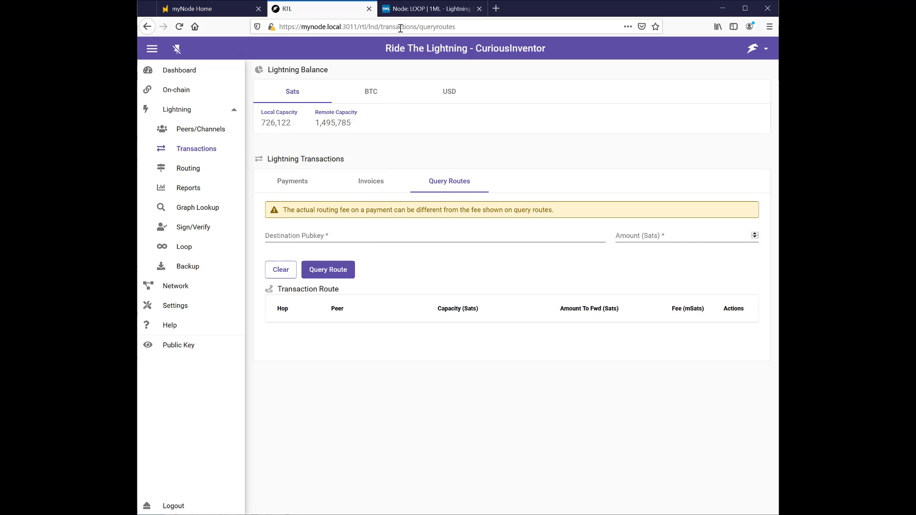
Copy the LOOP node's public key from its 1ML page and return to RTL.
left_click(420, 9)
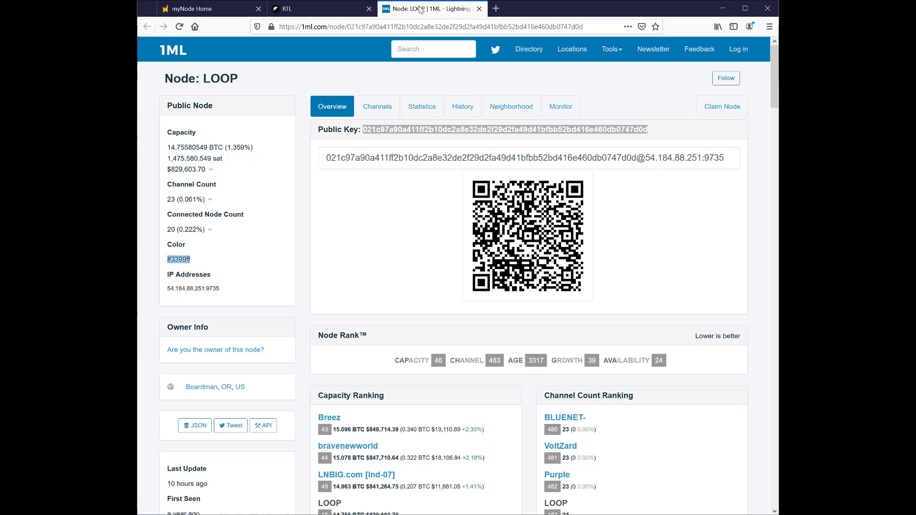
left_click(411, 145)
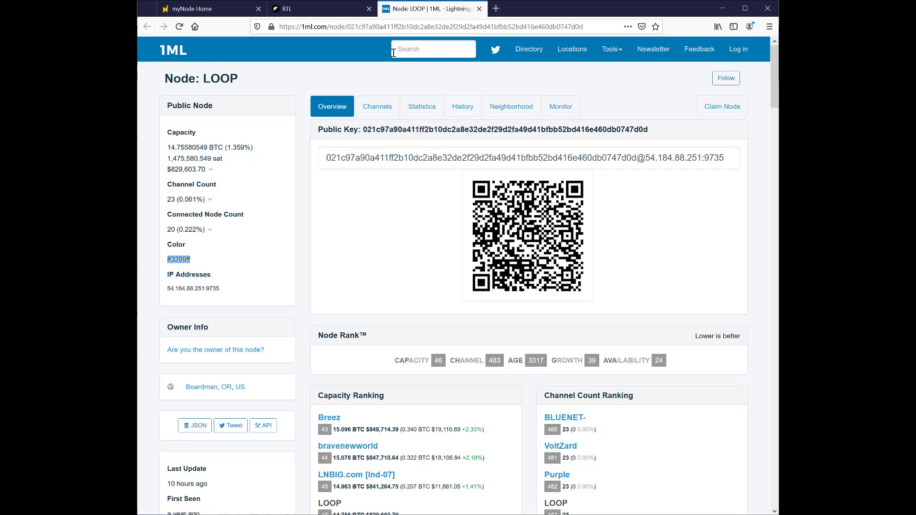
double_click(398, 130)
key("ctrl+c")
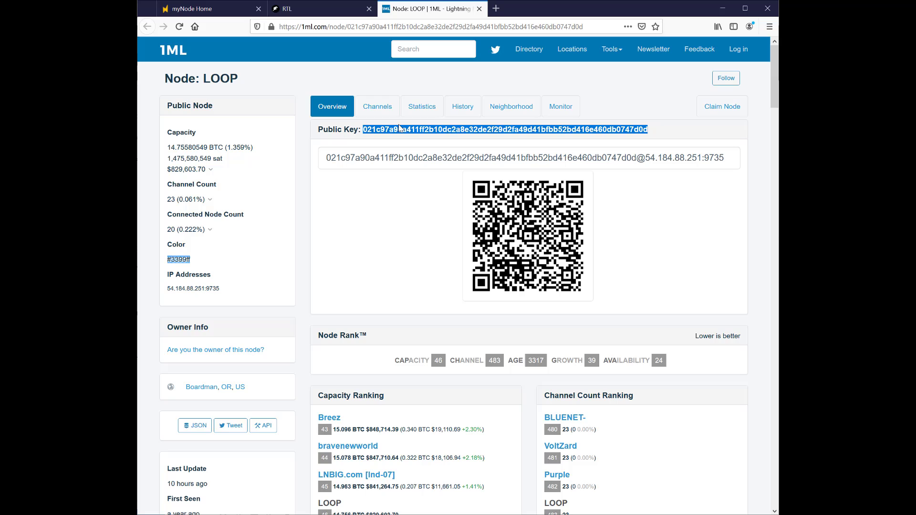
left_click(335, 8)
Query a route to the LOOP node's public key for an amount of 250000 sats.
left_click(308, 237)
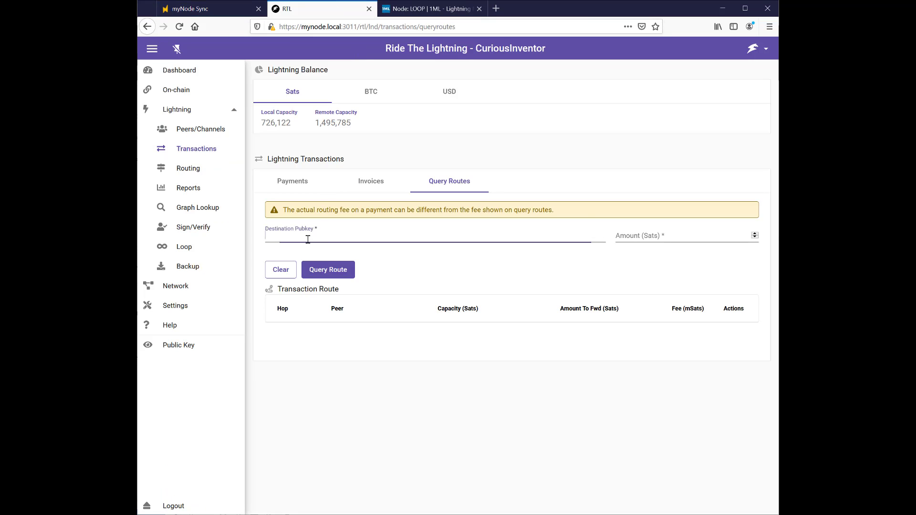
key("ctrl+v")
left_click(642, 235)
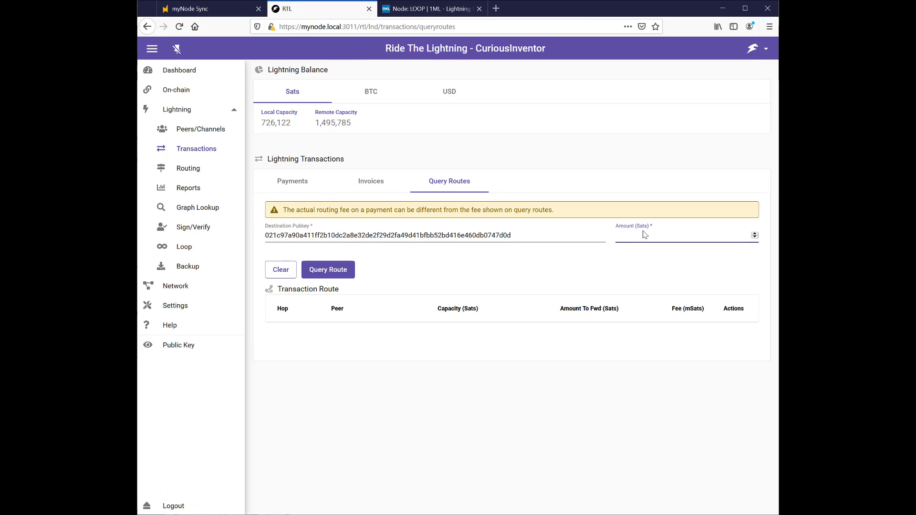
type("250000")
left_click(344, 270)
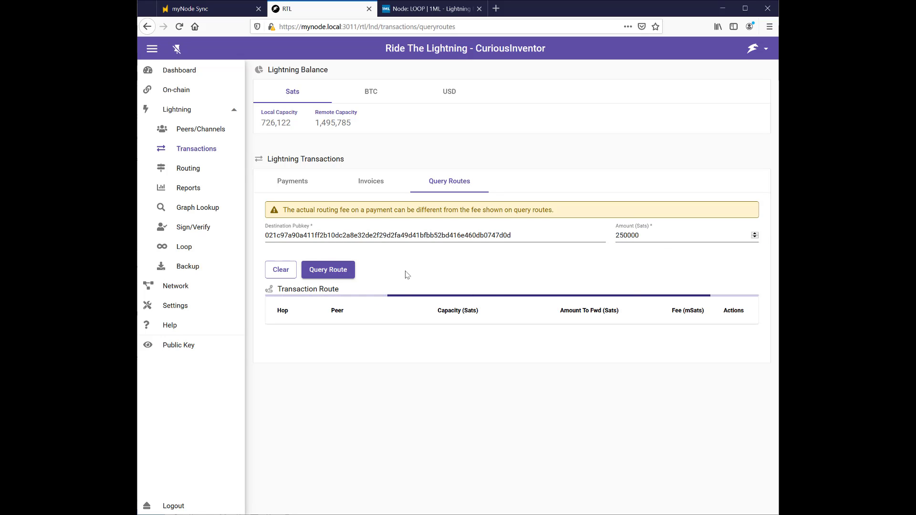
scroll(355, 266, "down", 2)
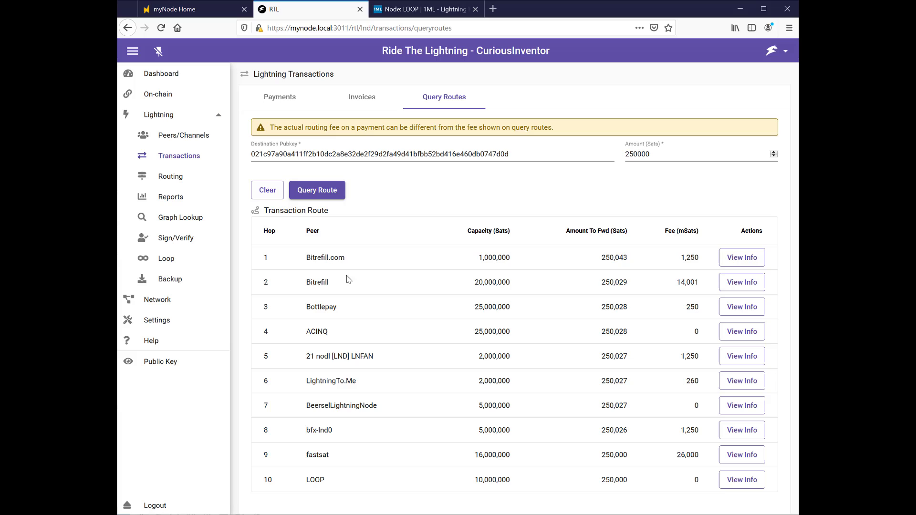